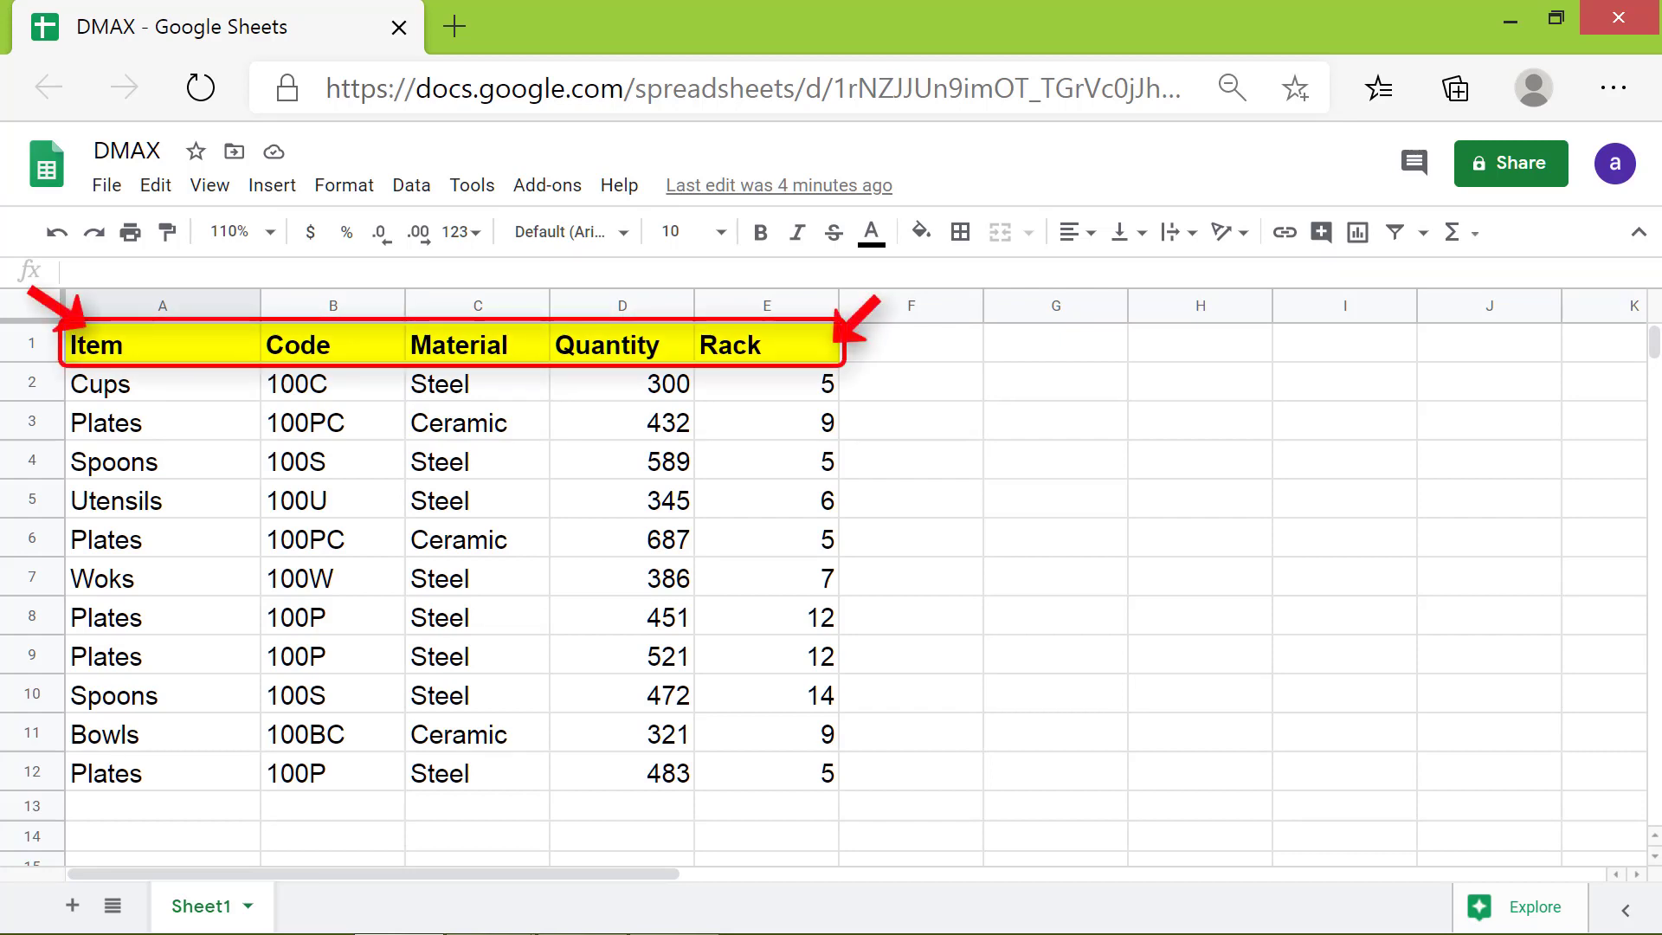
# Copy the A1:E1 Item–Rack headers into G1:K1 and narrow column F between the tables
pyautogui.click(194, 348)
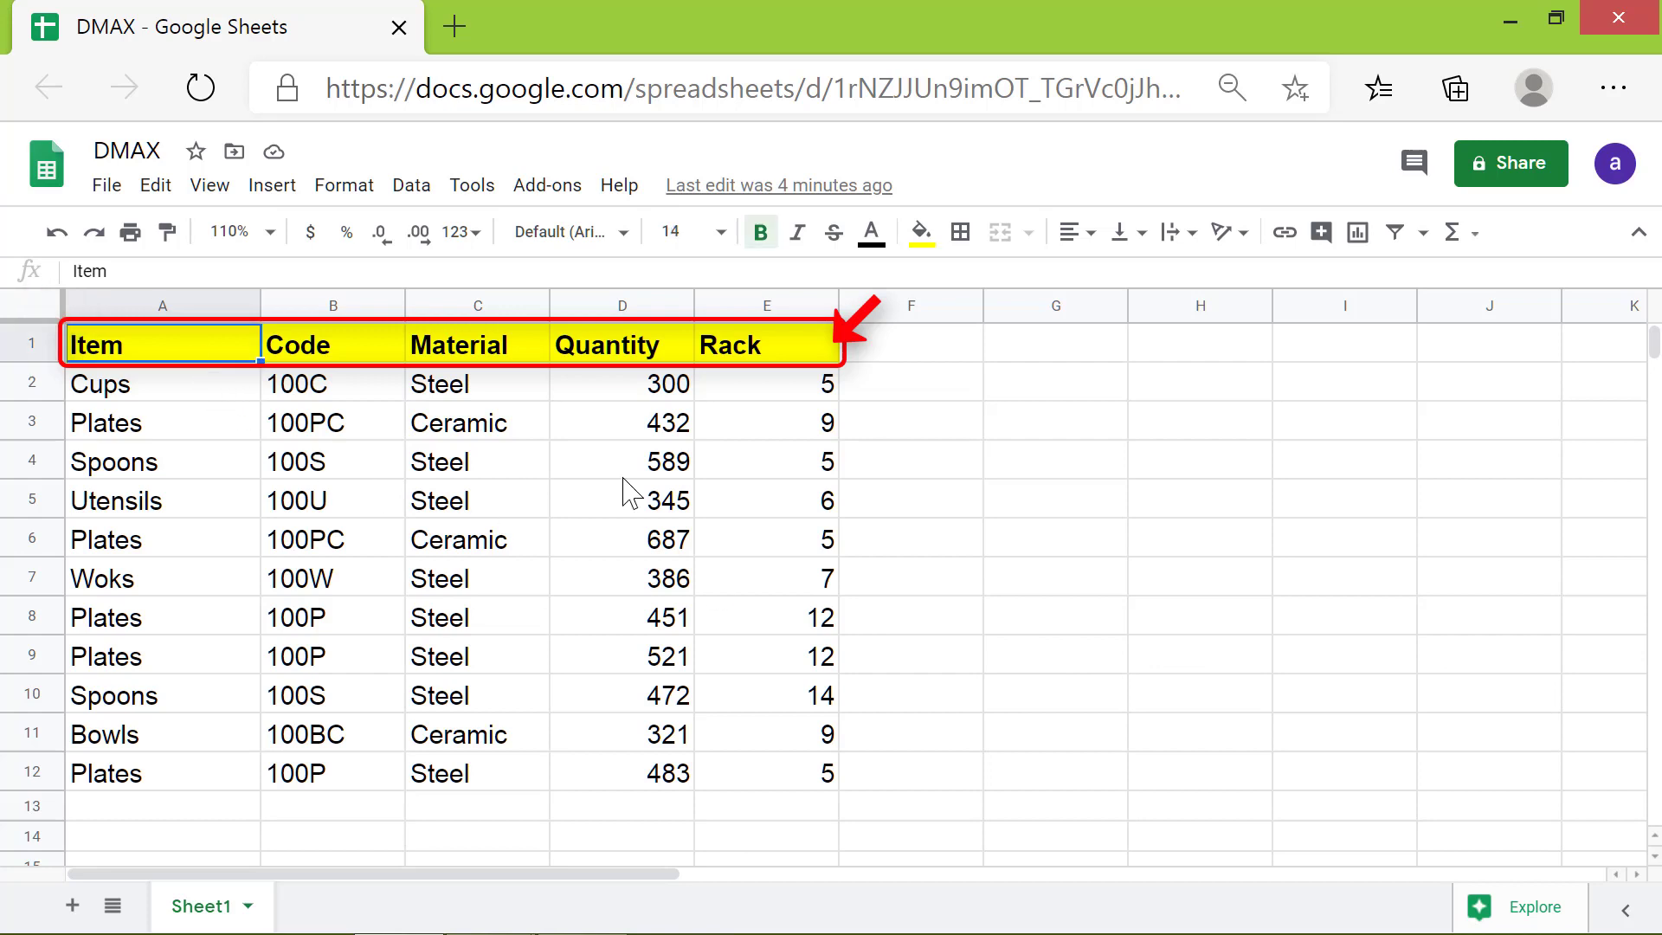
pyautogui.keyDown('shift'); pyautogui.click(811, 355); pyautogui.keyUp('shift')
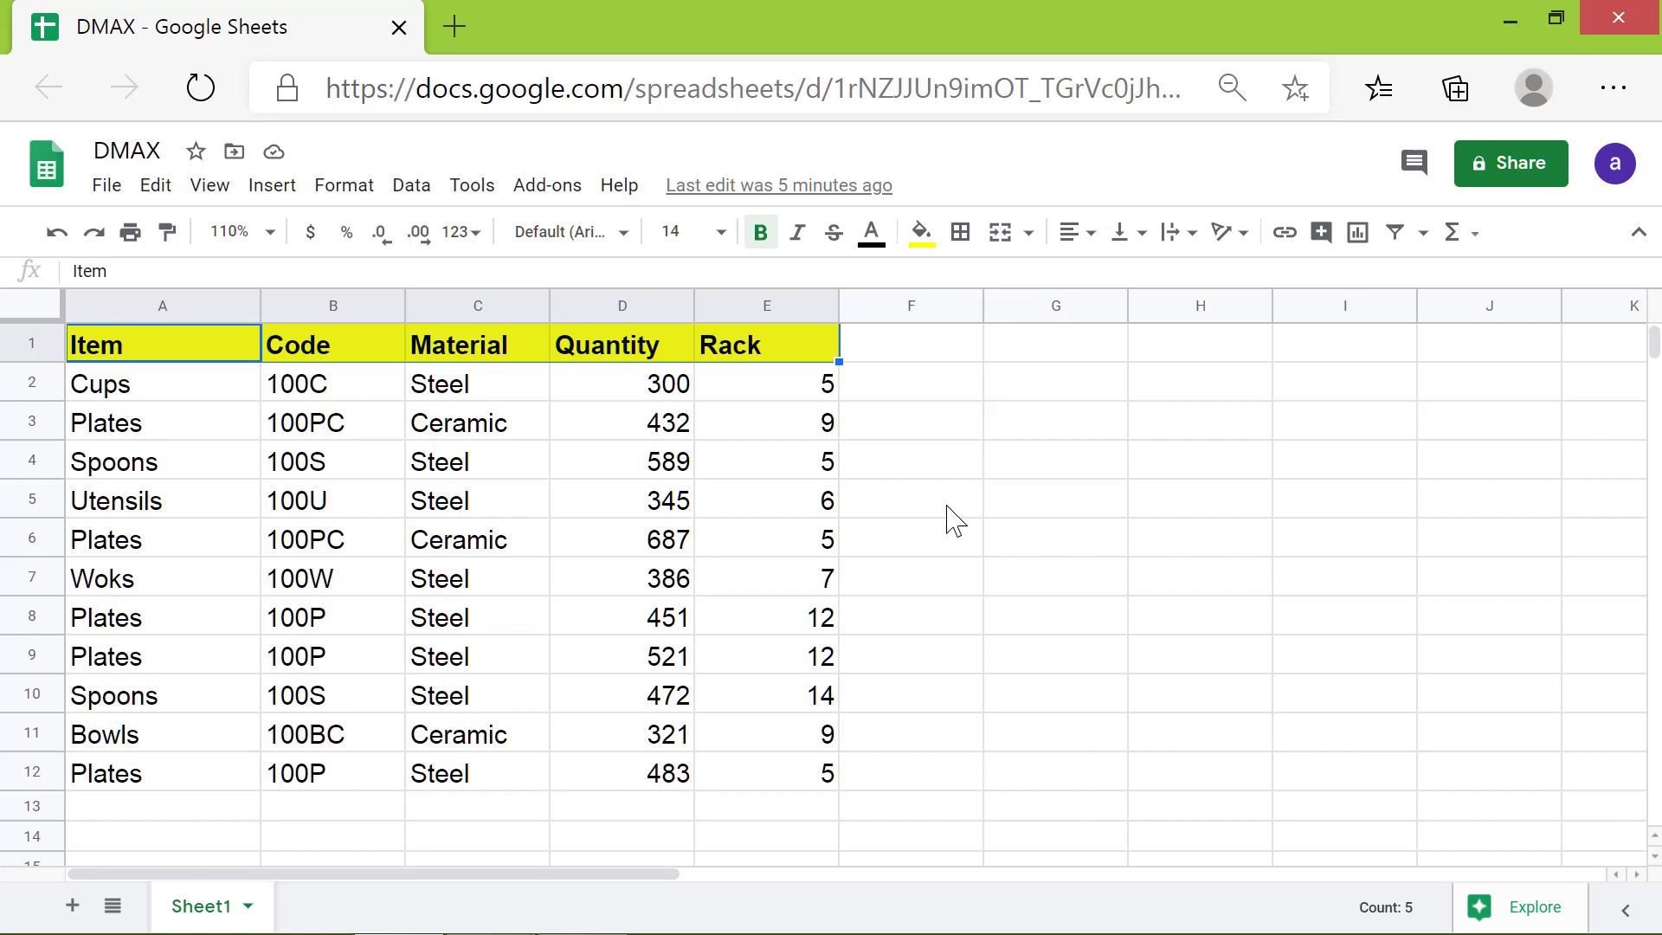
pyautogui.hotkey('ctrl', 'c')
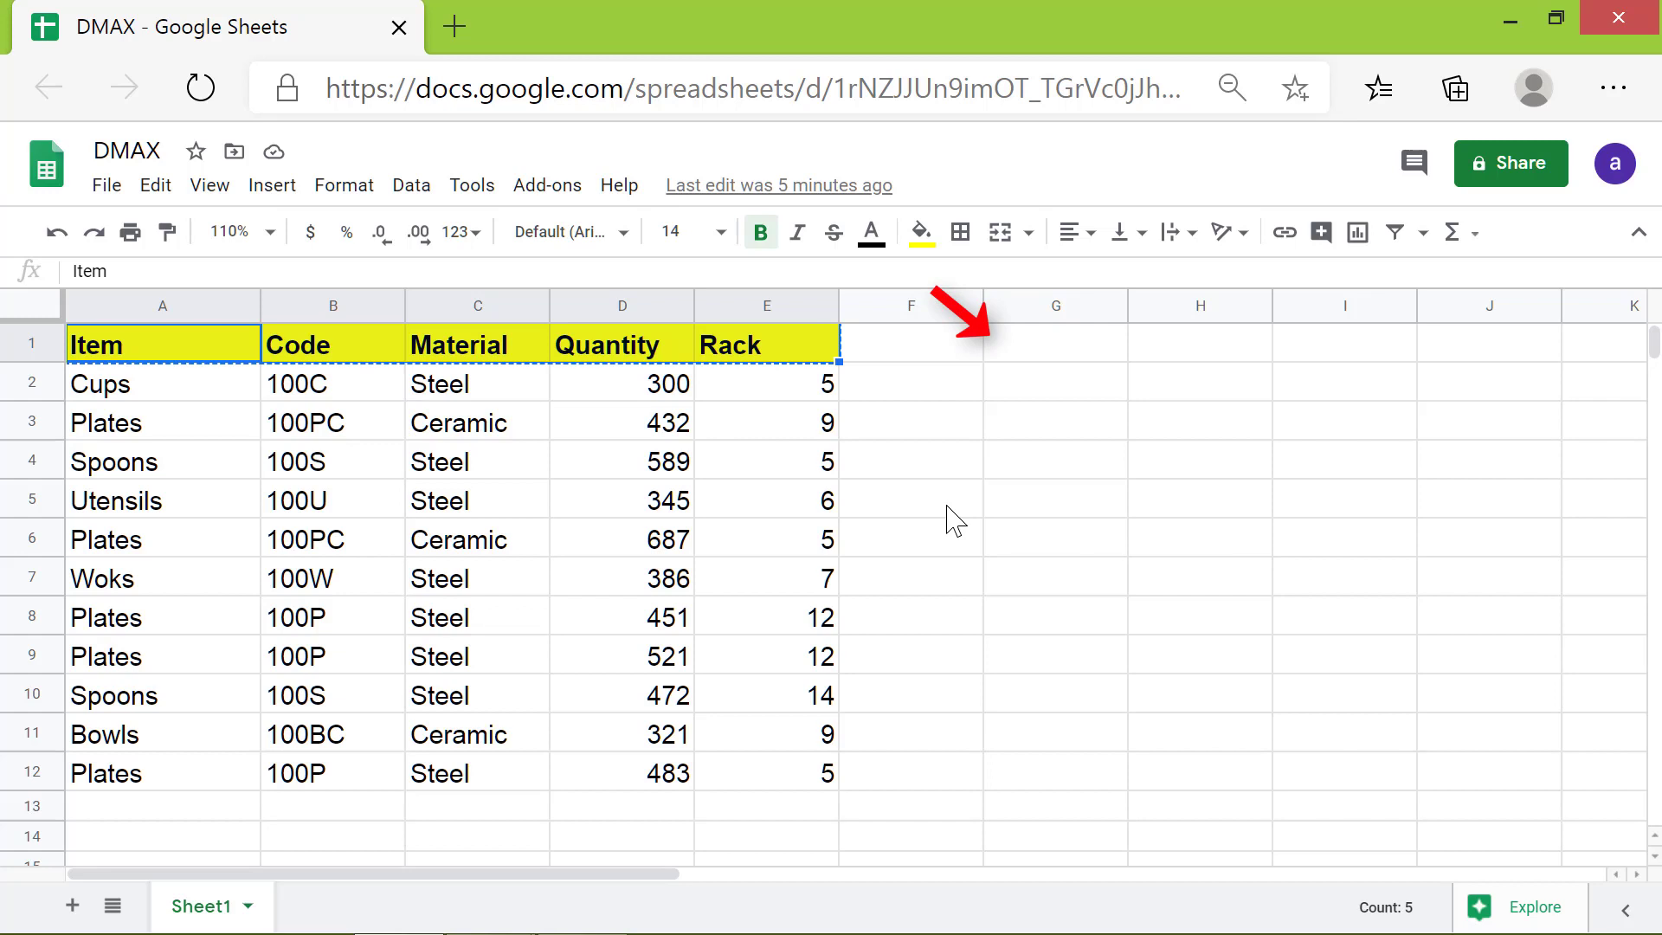
pyautogui.click(1045, 355)
pyautogui.hotkey('ctrl', 'v')
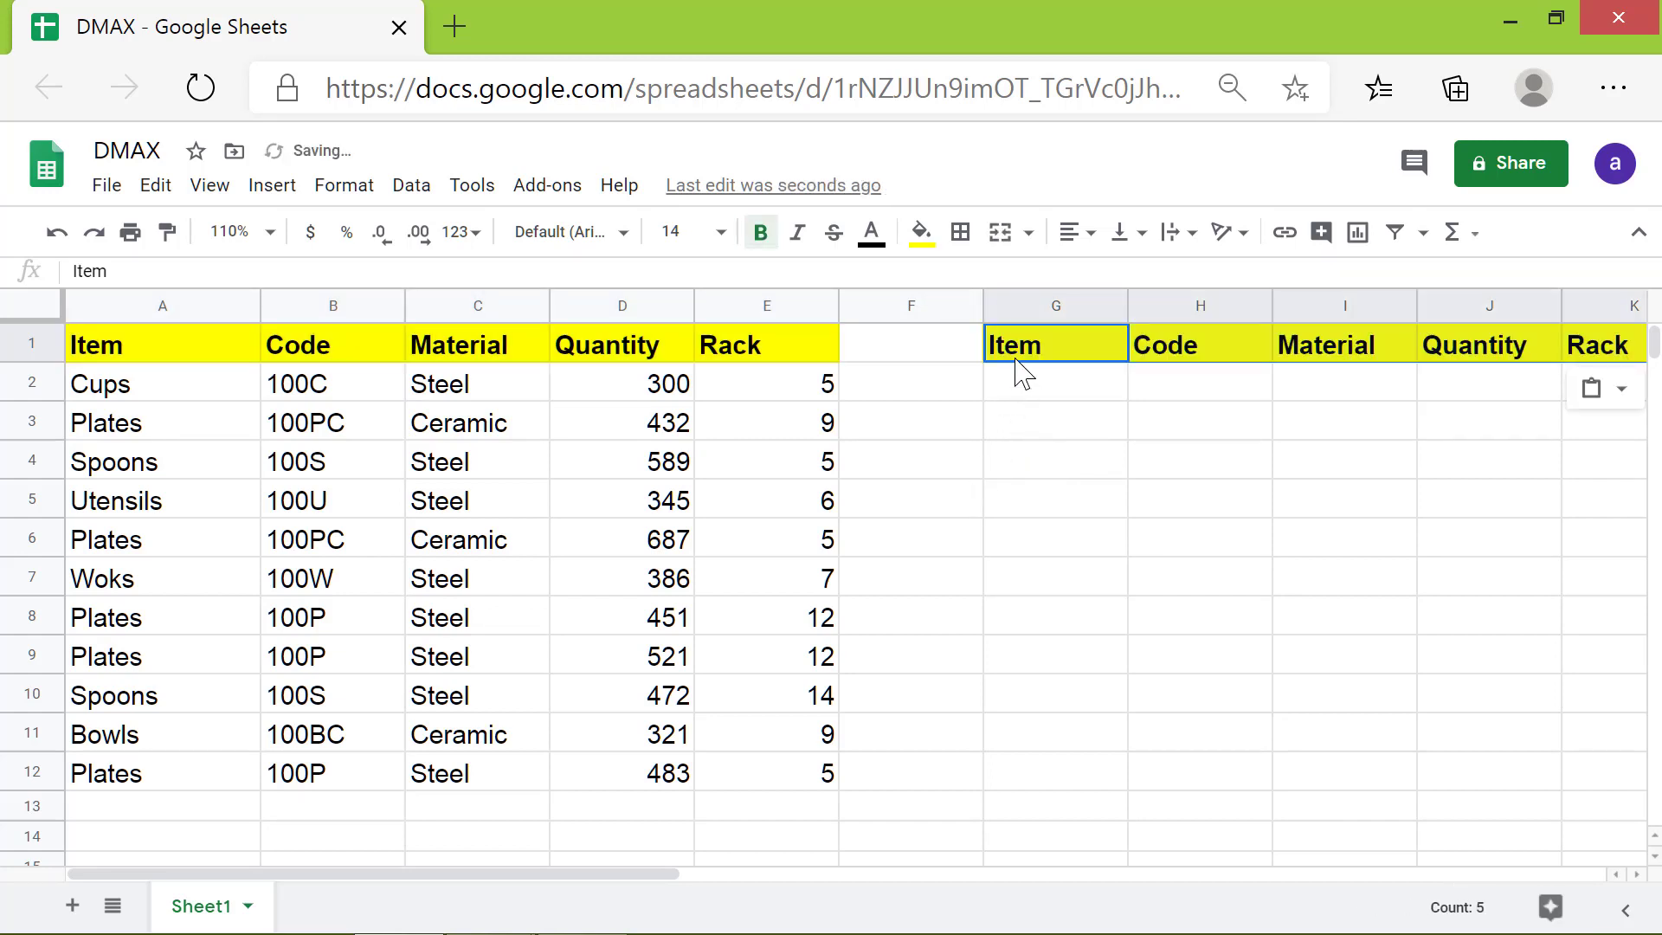
pyautogui.moveTo(982, 298); pyautogui.dragTo(919, 297)
# Finish narrowing column F and fill the G1:K1 headers light blue
pyautogui.click(984, 386)
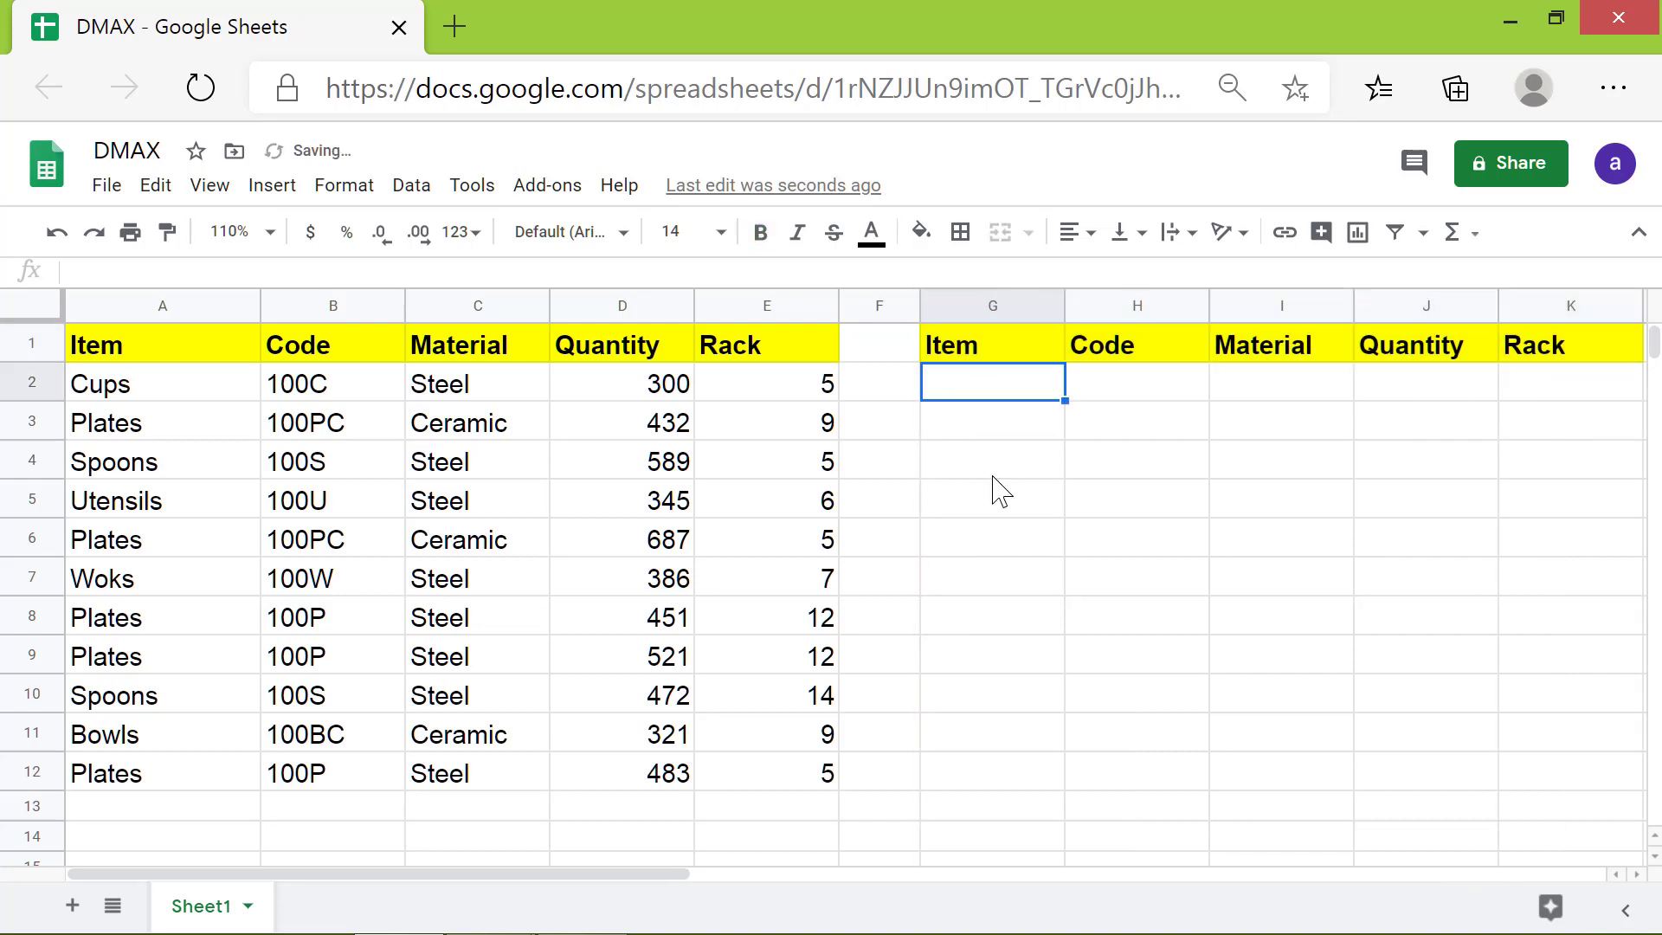
pyautogui.click(1009, 353)
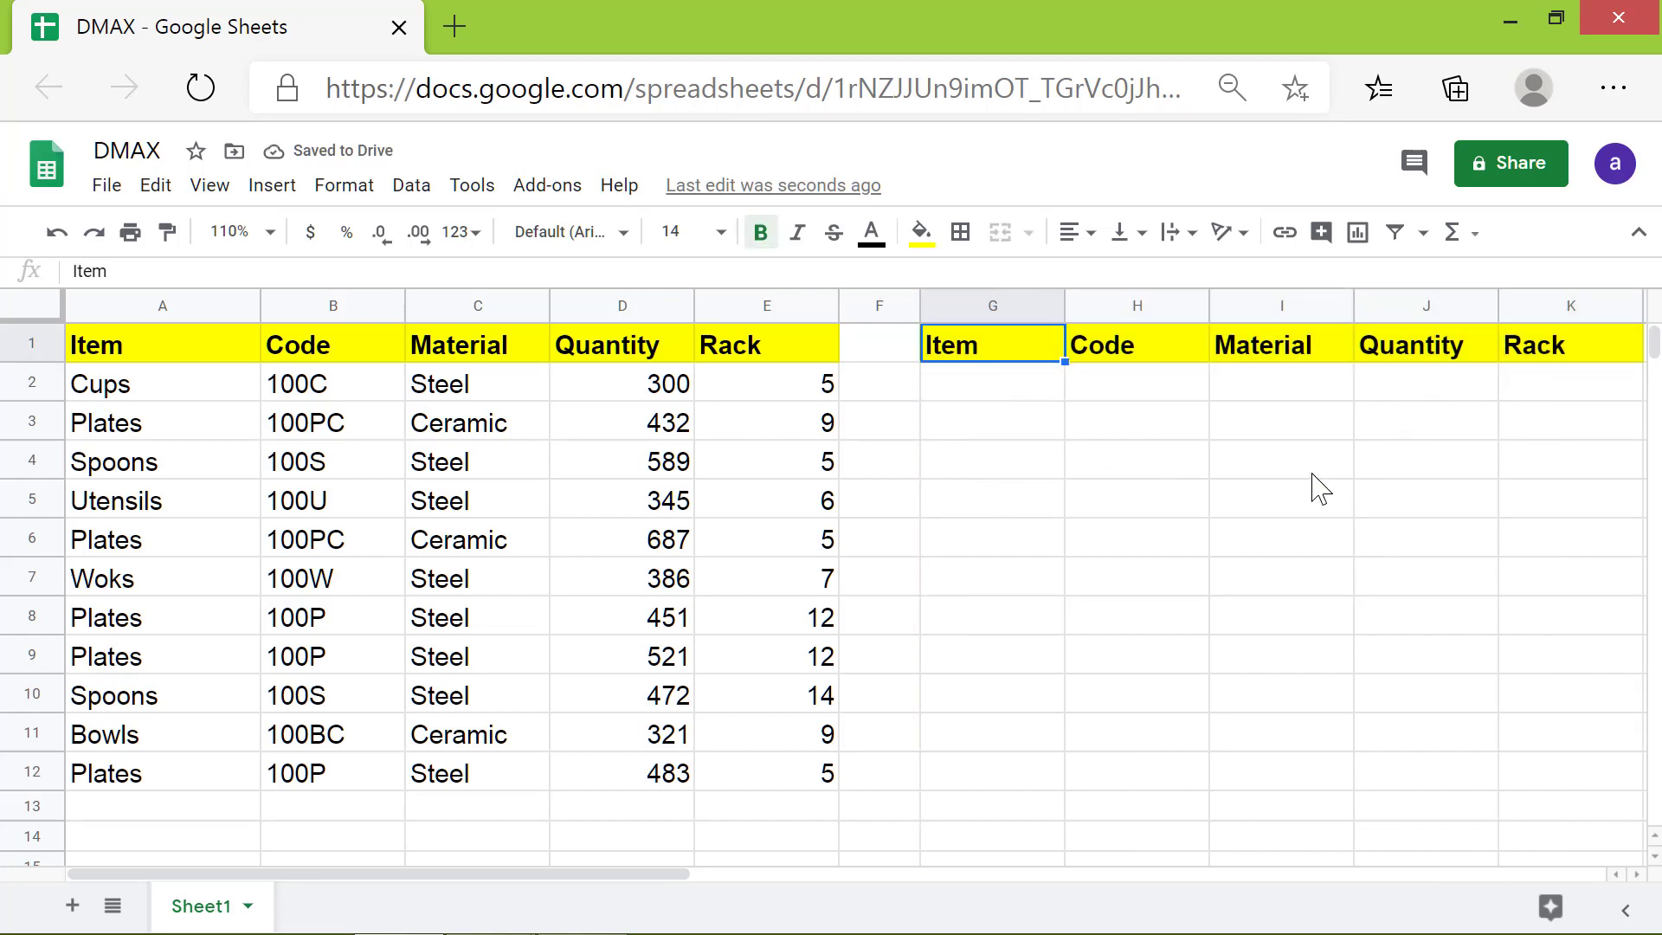
pyautogui.keyDown('shift'); pyautogui.click(1582, 350); pyautogui.keyUp('shift')
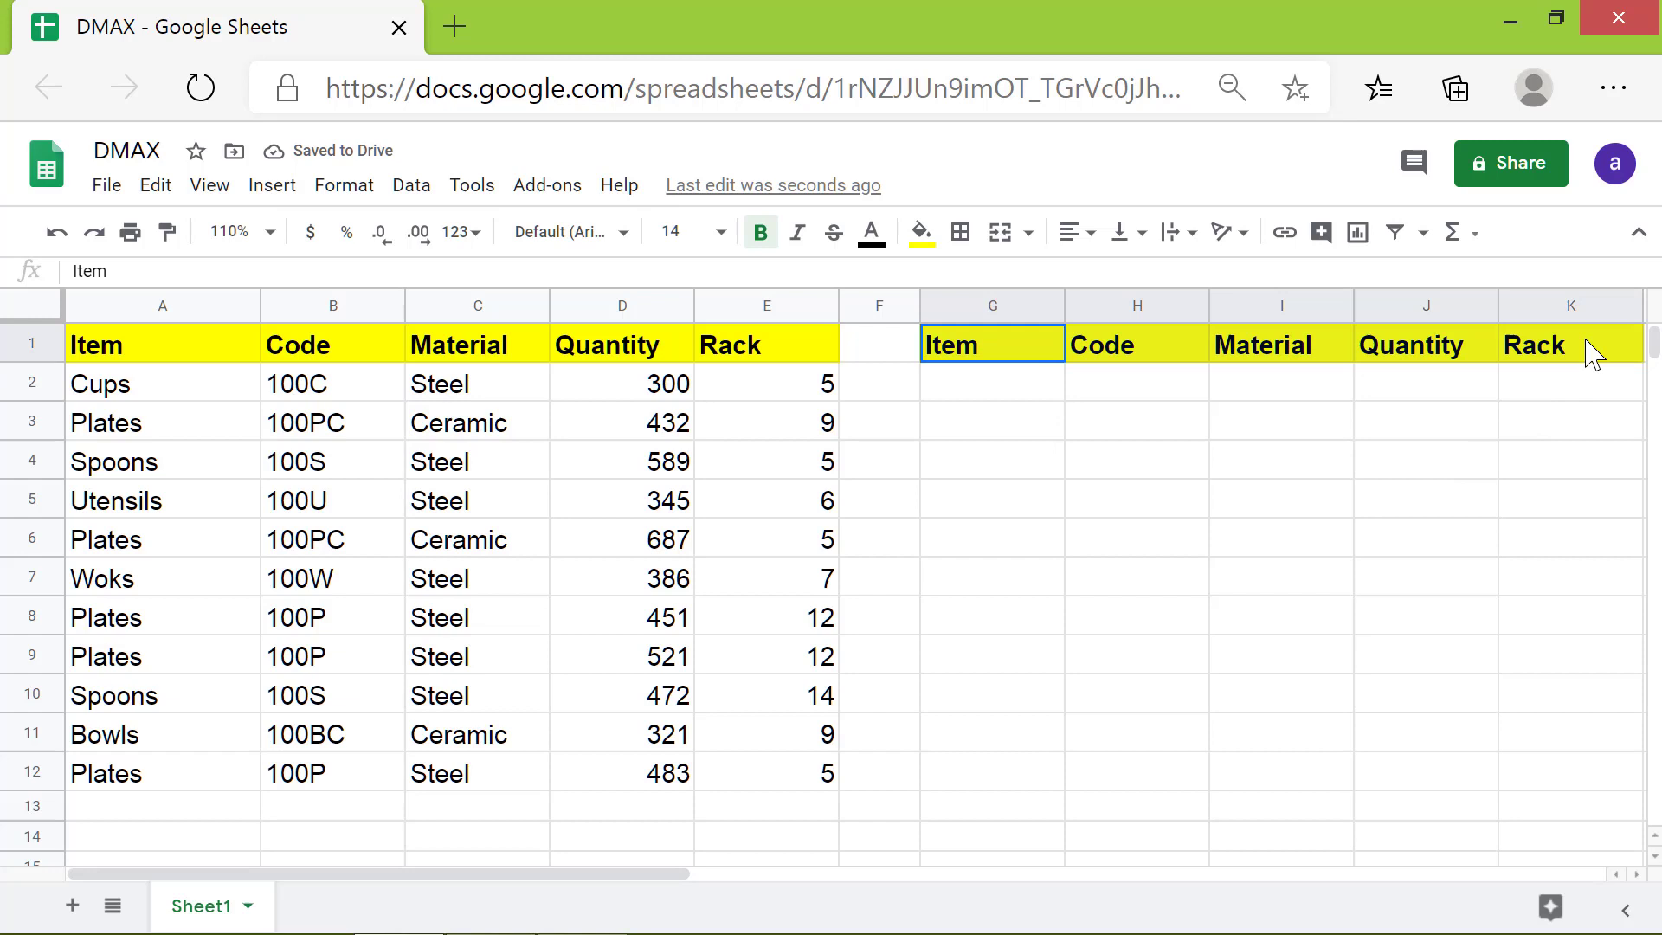
pyautogui.click(921, 232)
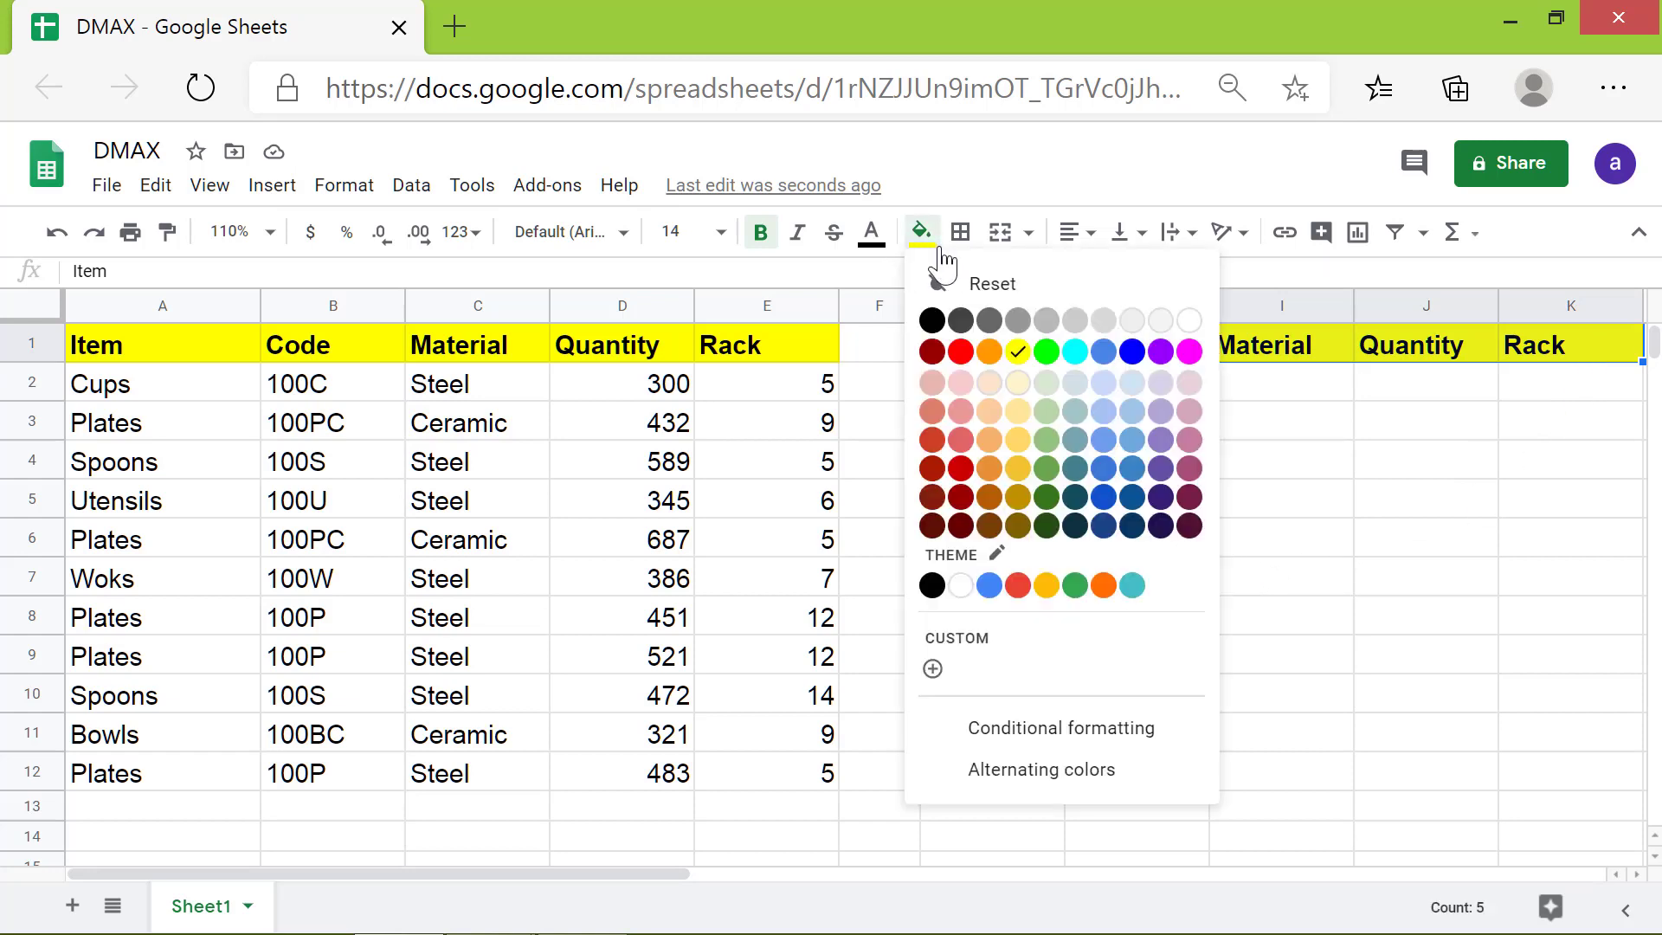
pyautogui.click(1130, 384)
# Enter the criteria 'plates' in G2 and 'steel' in I2
pyautogui.click(1038, 396)
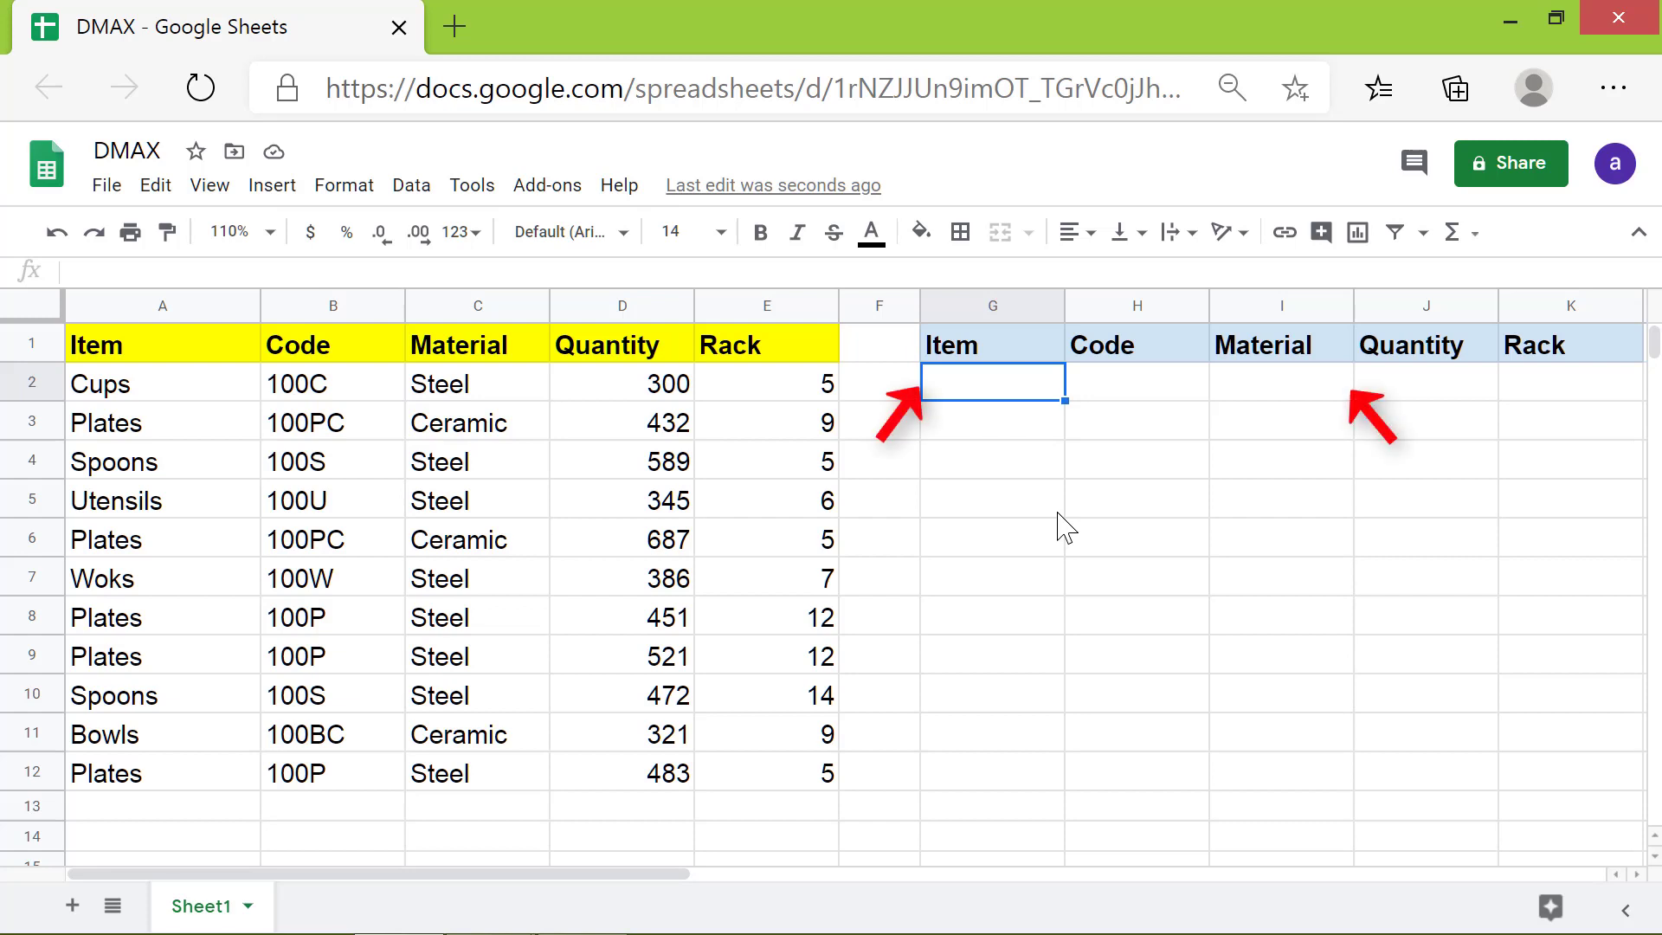
pyautogui.write('plates')
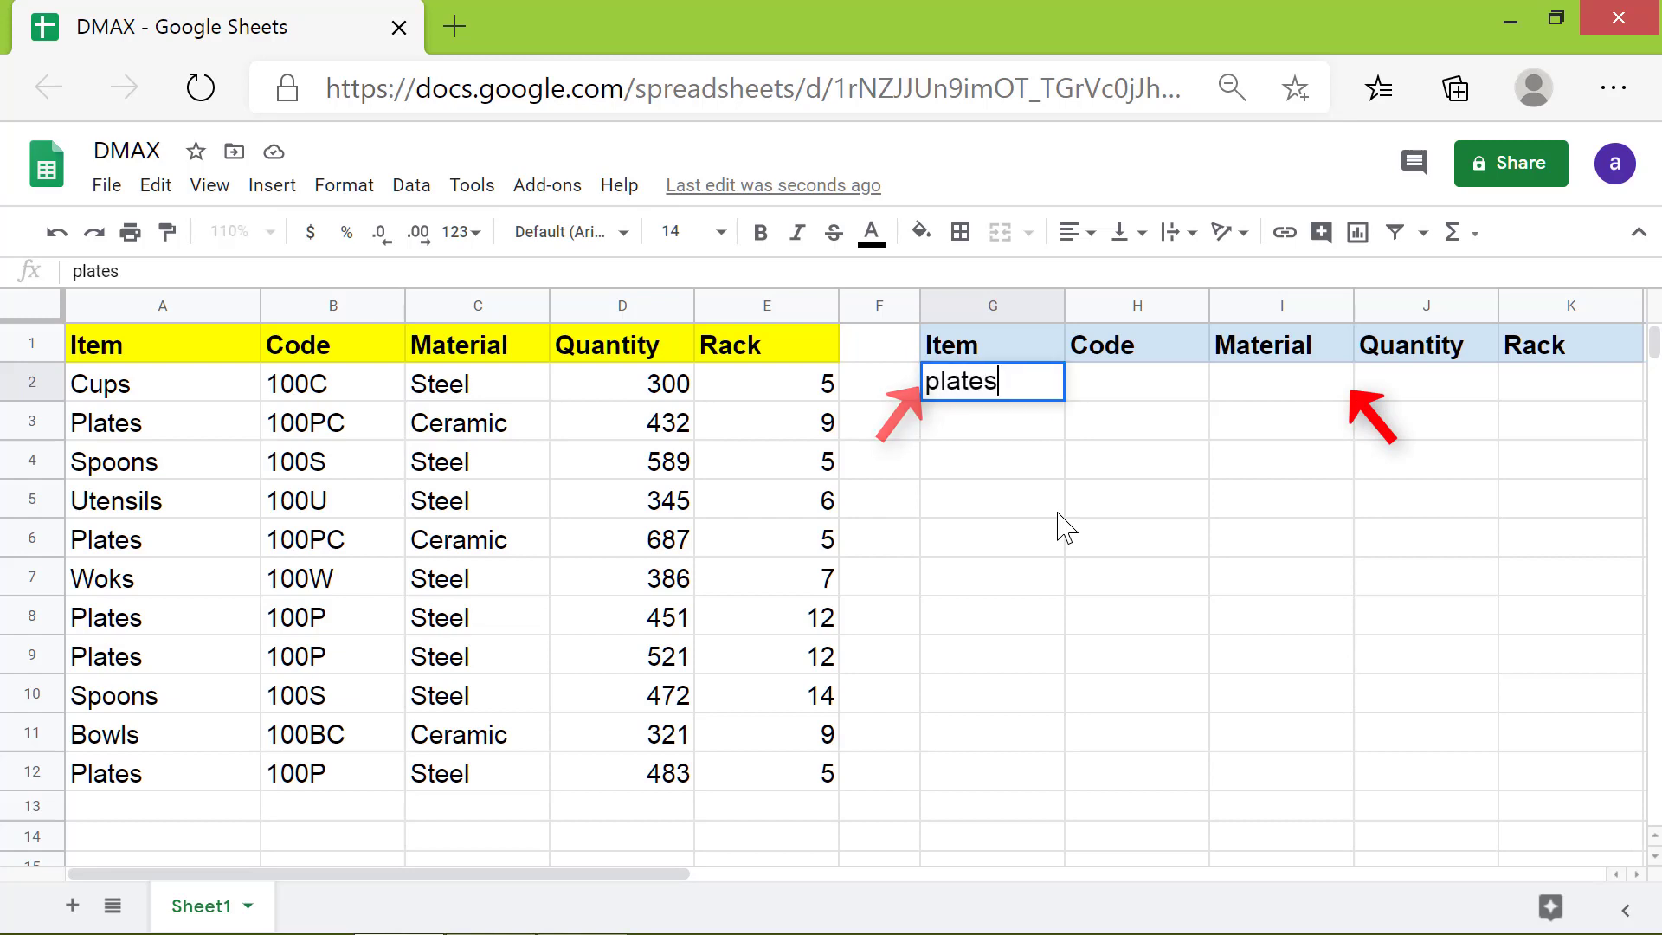
pyautogui.press('Tab')
pyautogui.press('Tab')
pyautogui.write('steel')
pyautogui.press('Return')
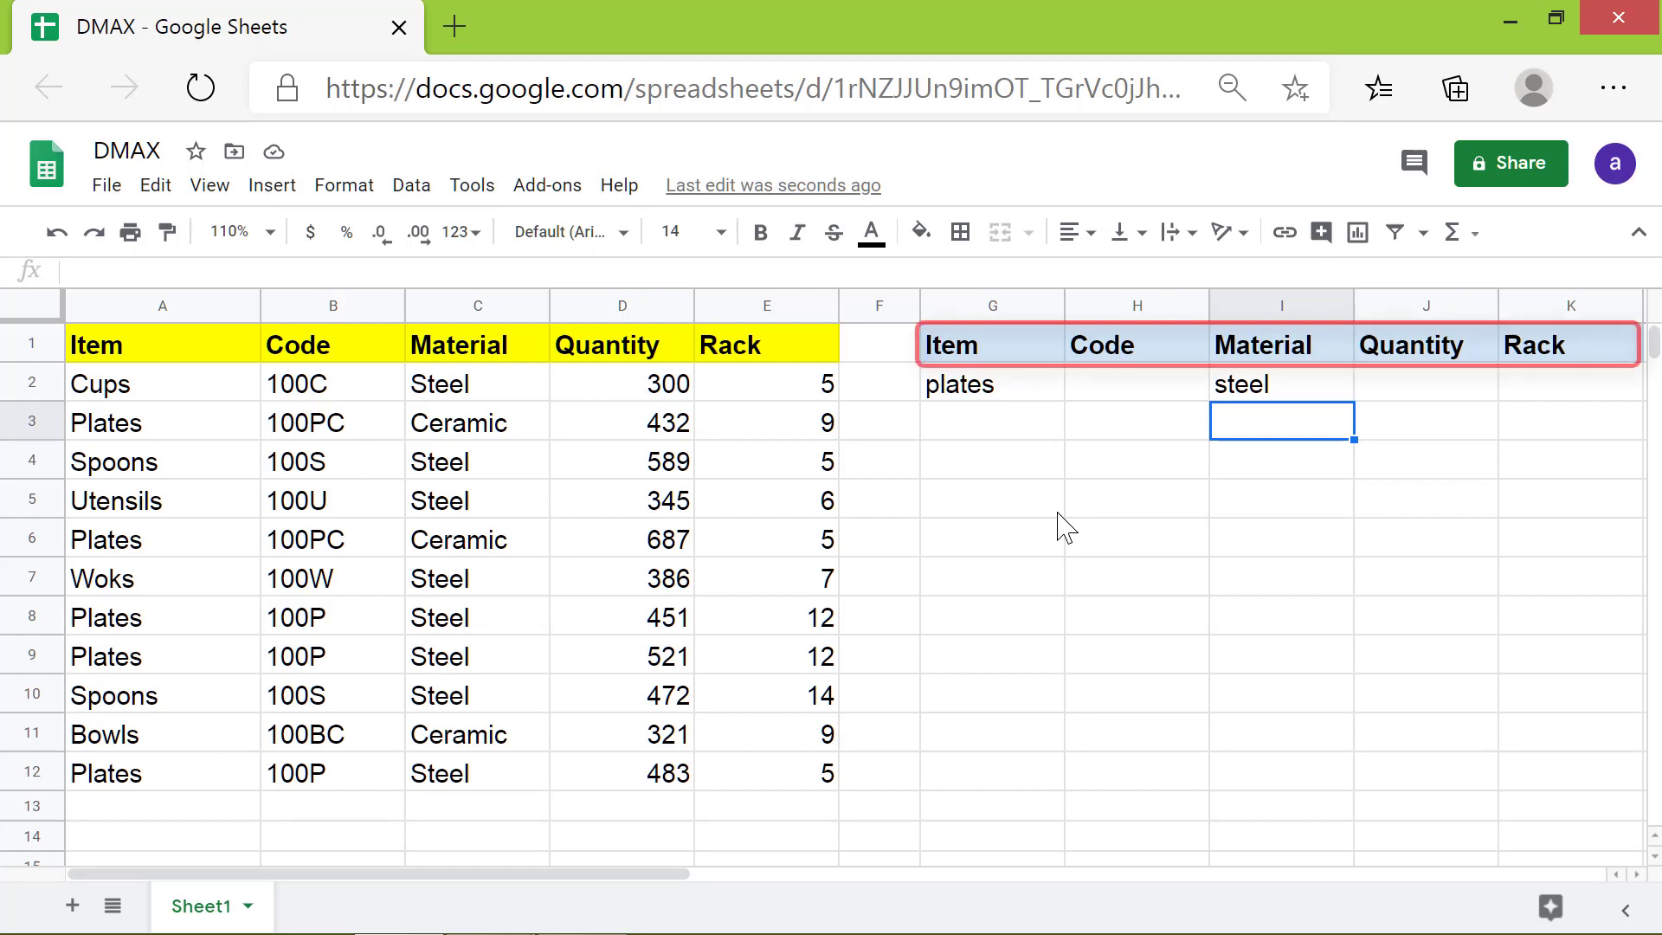
# Copy the G1:K1 criteria headers into G4:K4 and fill them orange
pyautogui.moveTo(1019, 347); pyautogui.dragTo(1575, 351)
pyautogui.hotkey('ctrl', 'c')
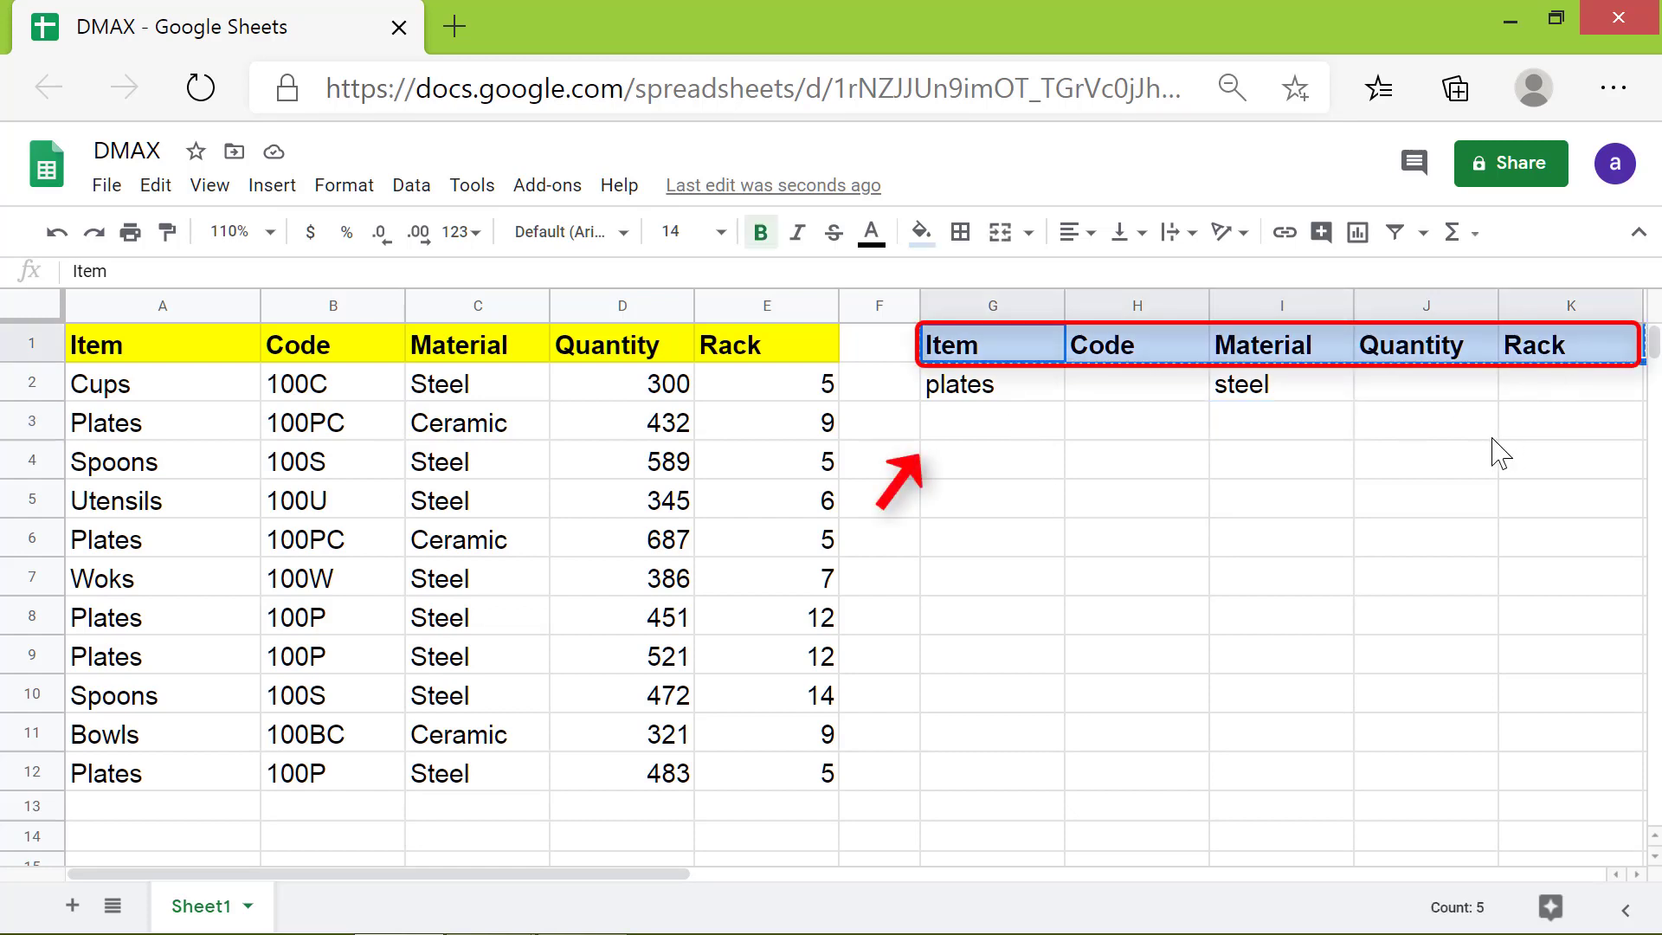
pyautogui.click(995, 472)
pyautogui.hotkey('ctrl', 'v')
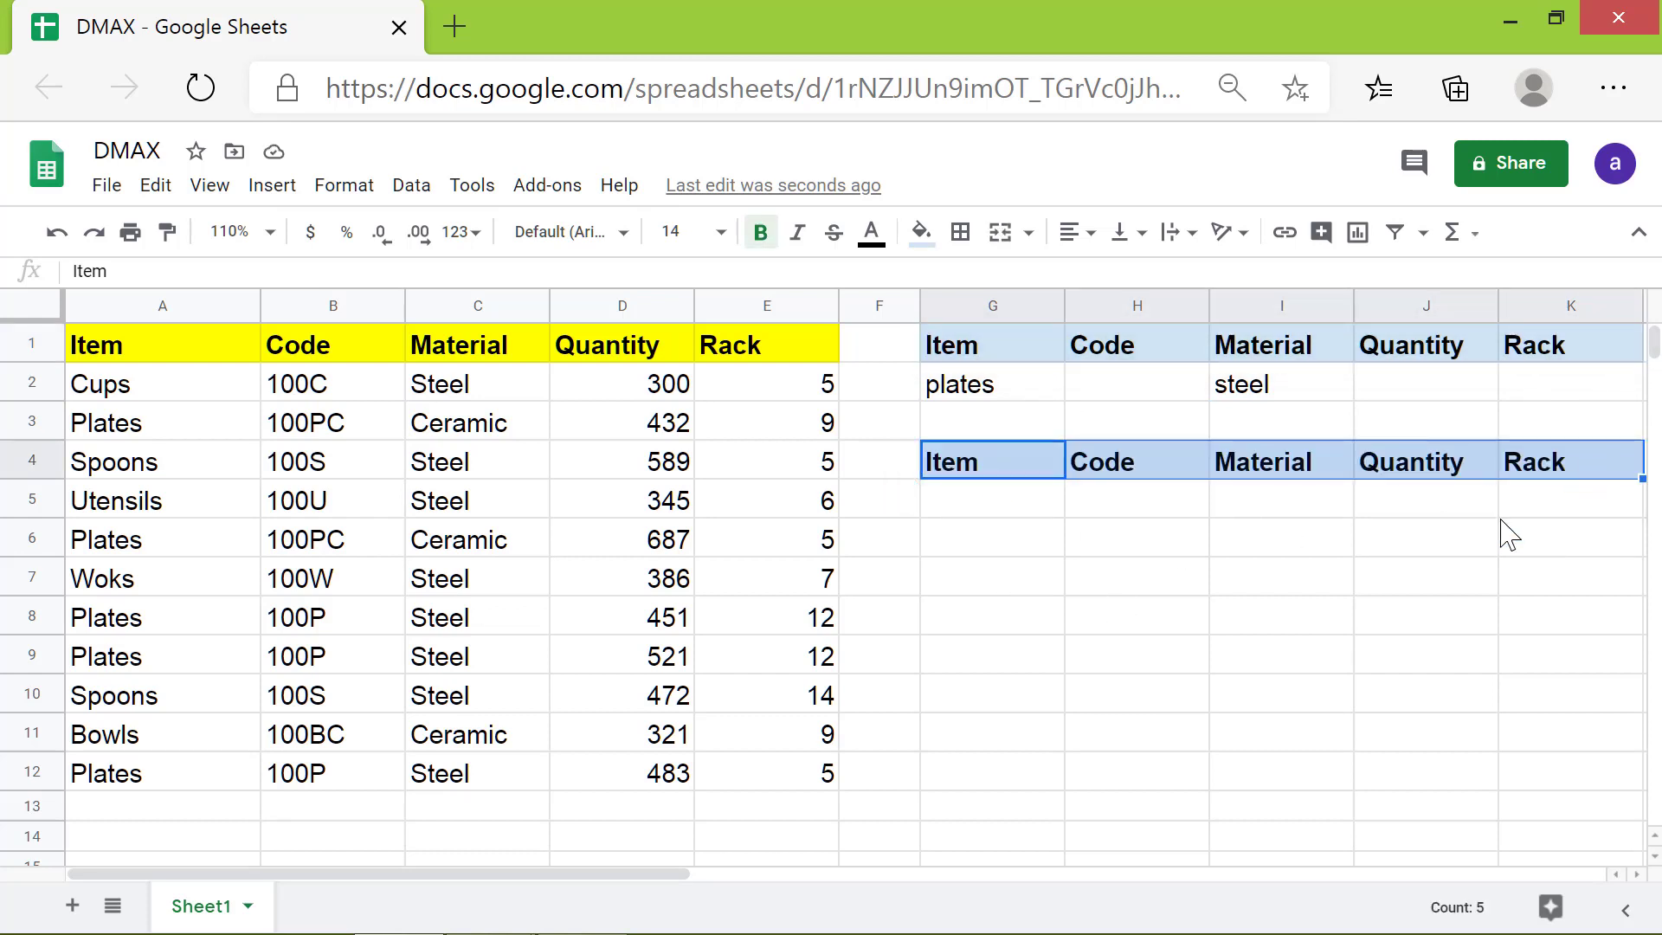
pyautogui.click(929, 243)
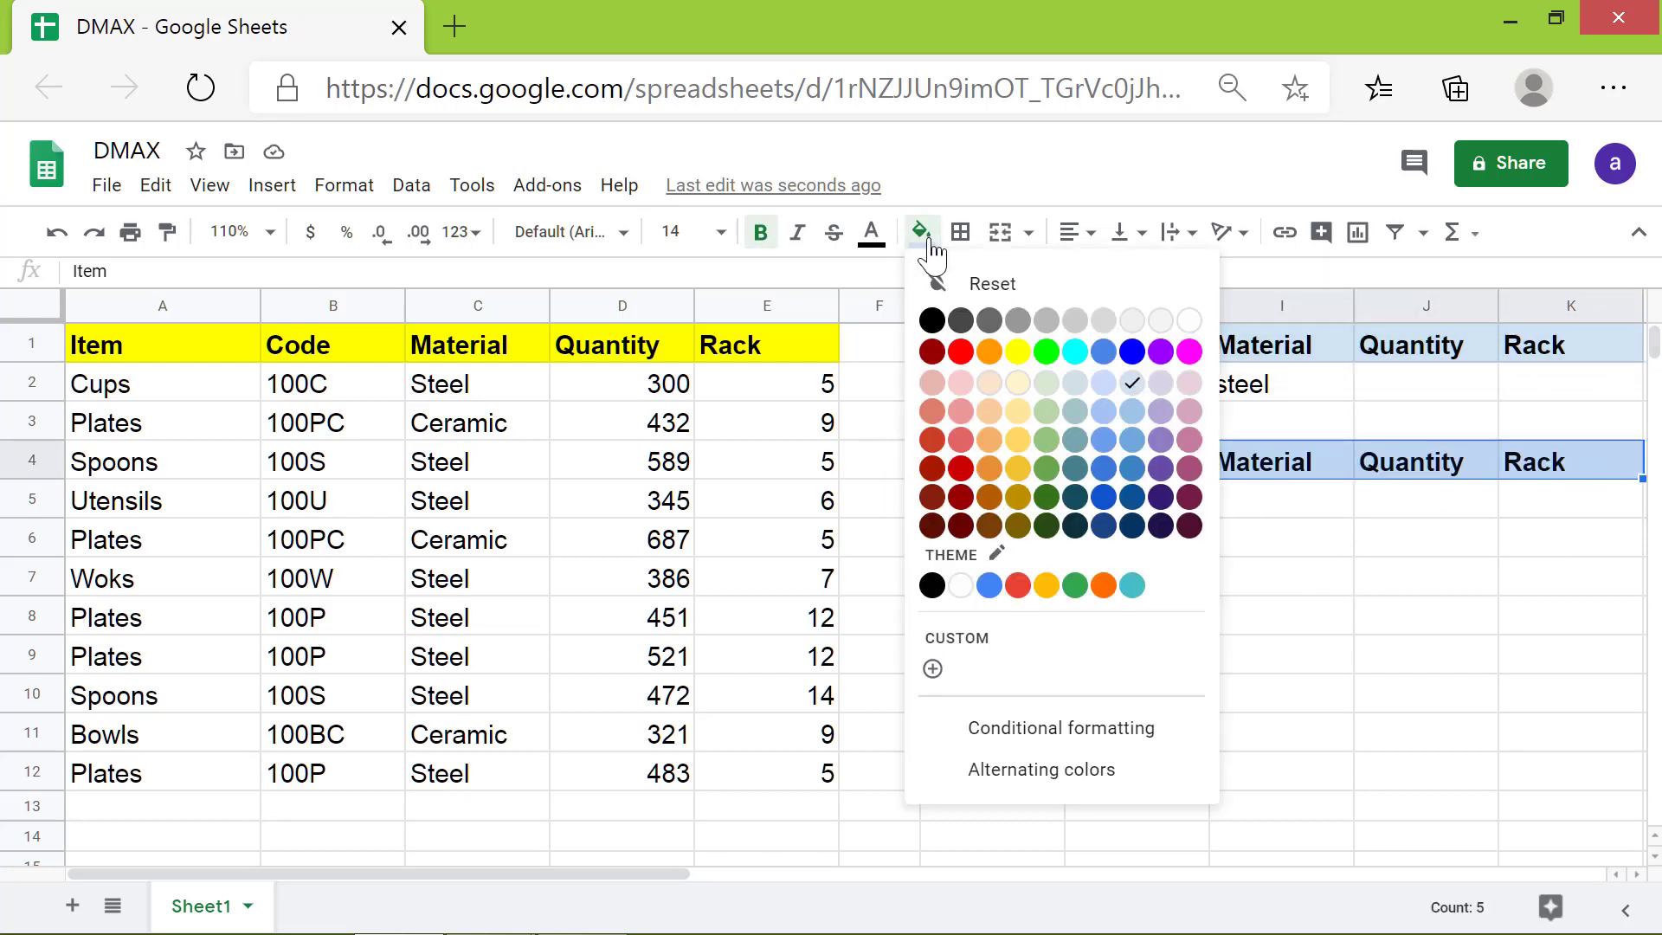
pyautogui.click(990, 352)
# Link output cells G5 to =G2 and I5 to =I2, showing plates and steel
pyautogui.click(997, 499)
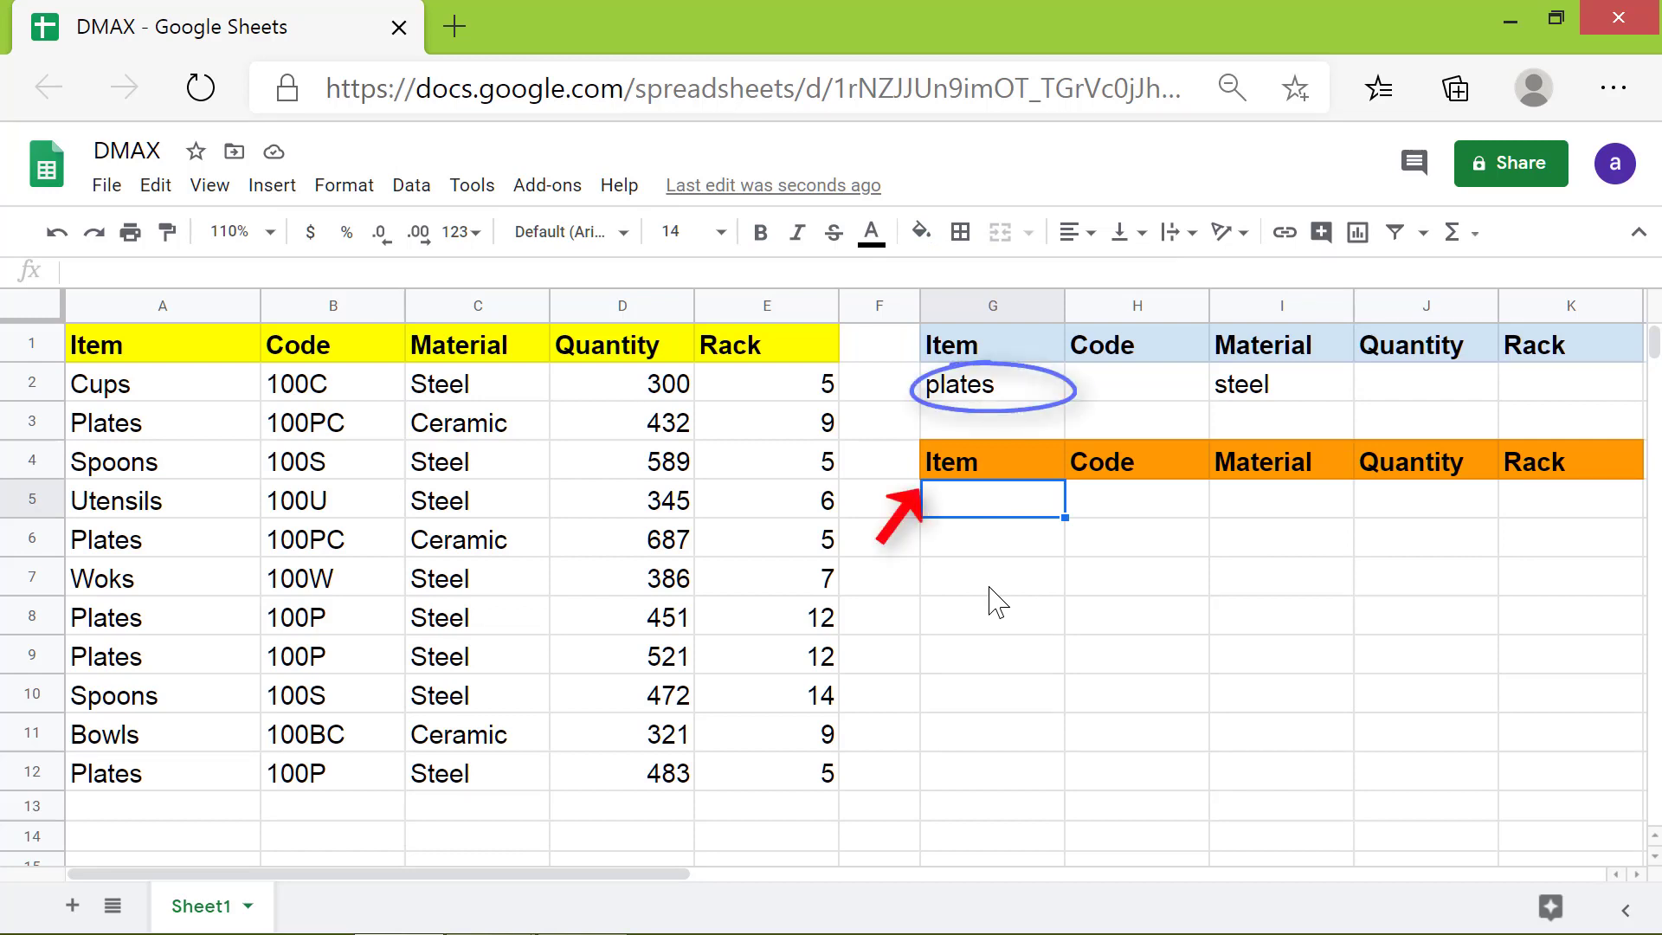
pyautogui.write('=')
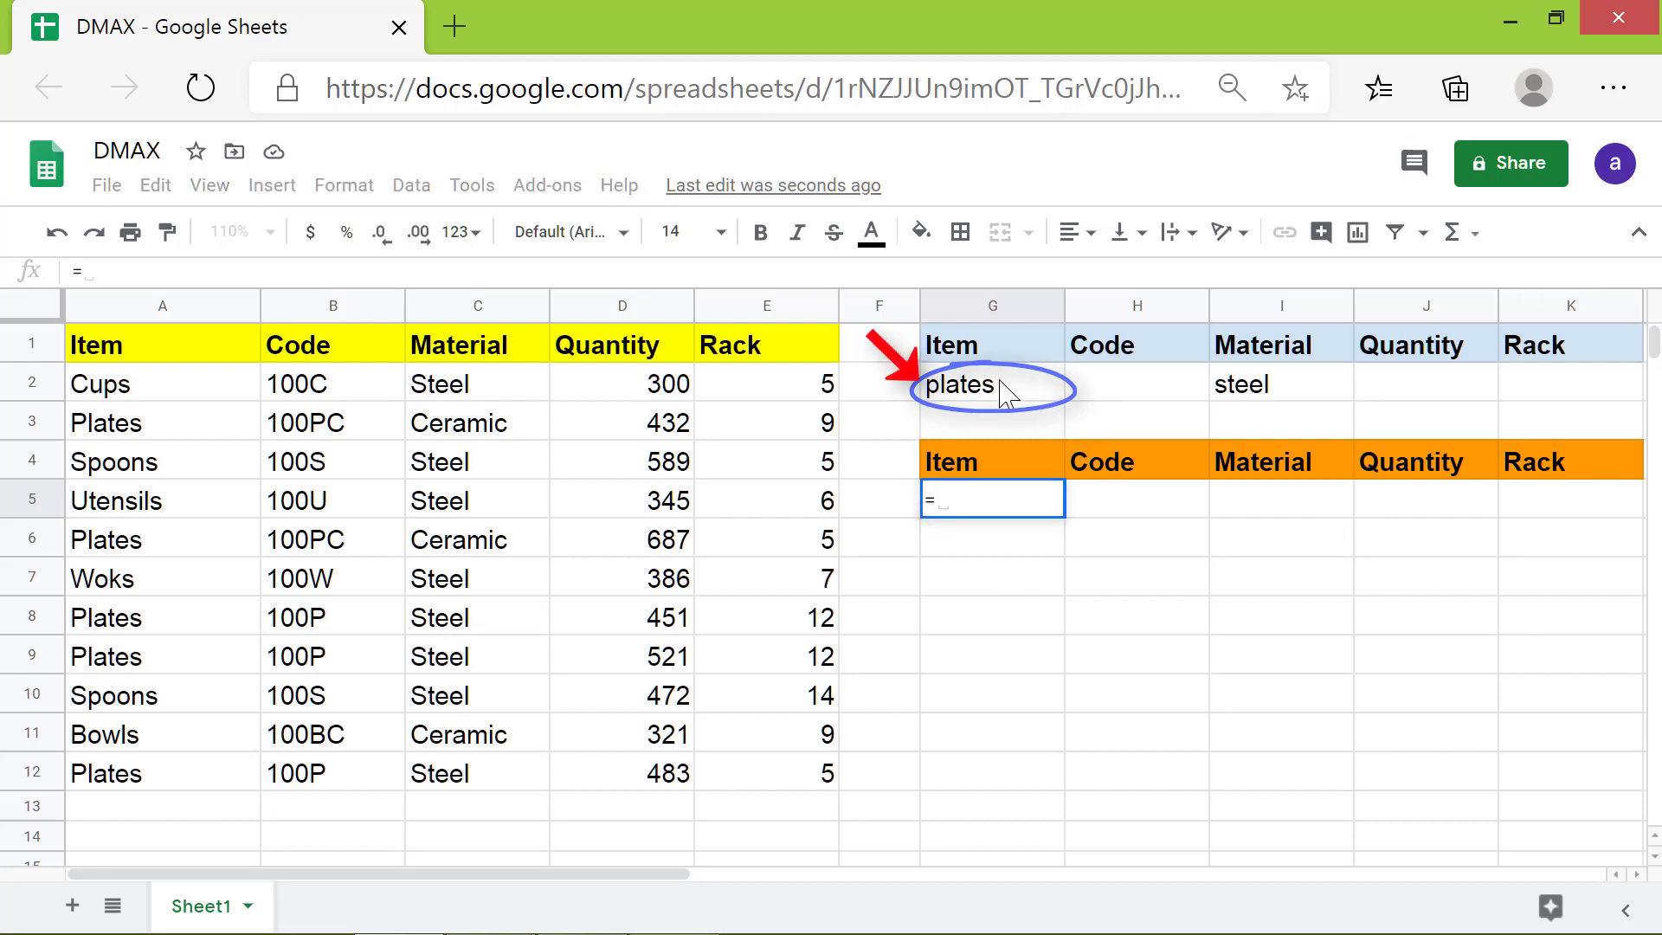
pyautogui.click(1005, 380)
pyautogui.press('Return')
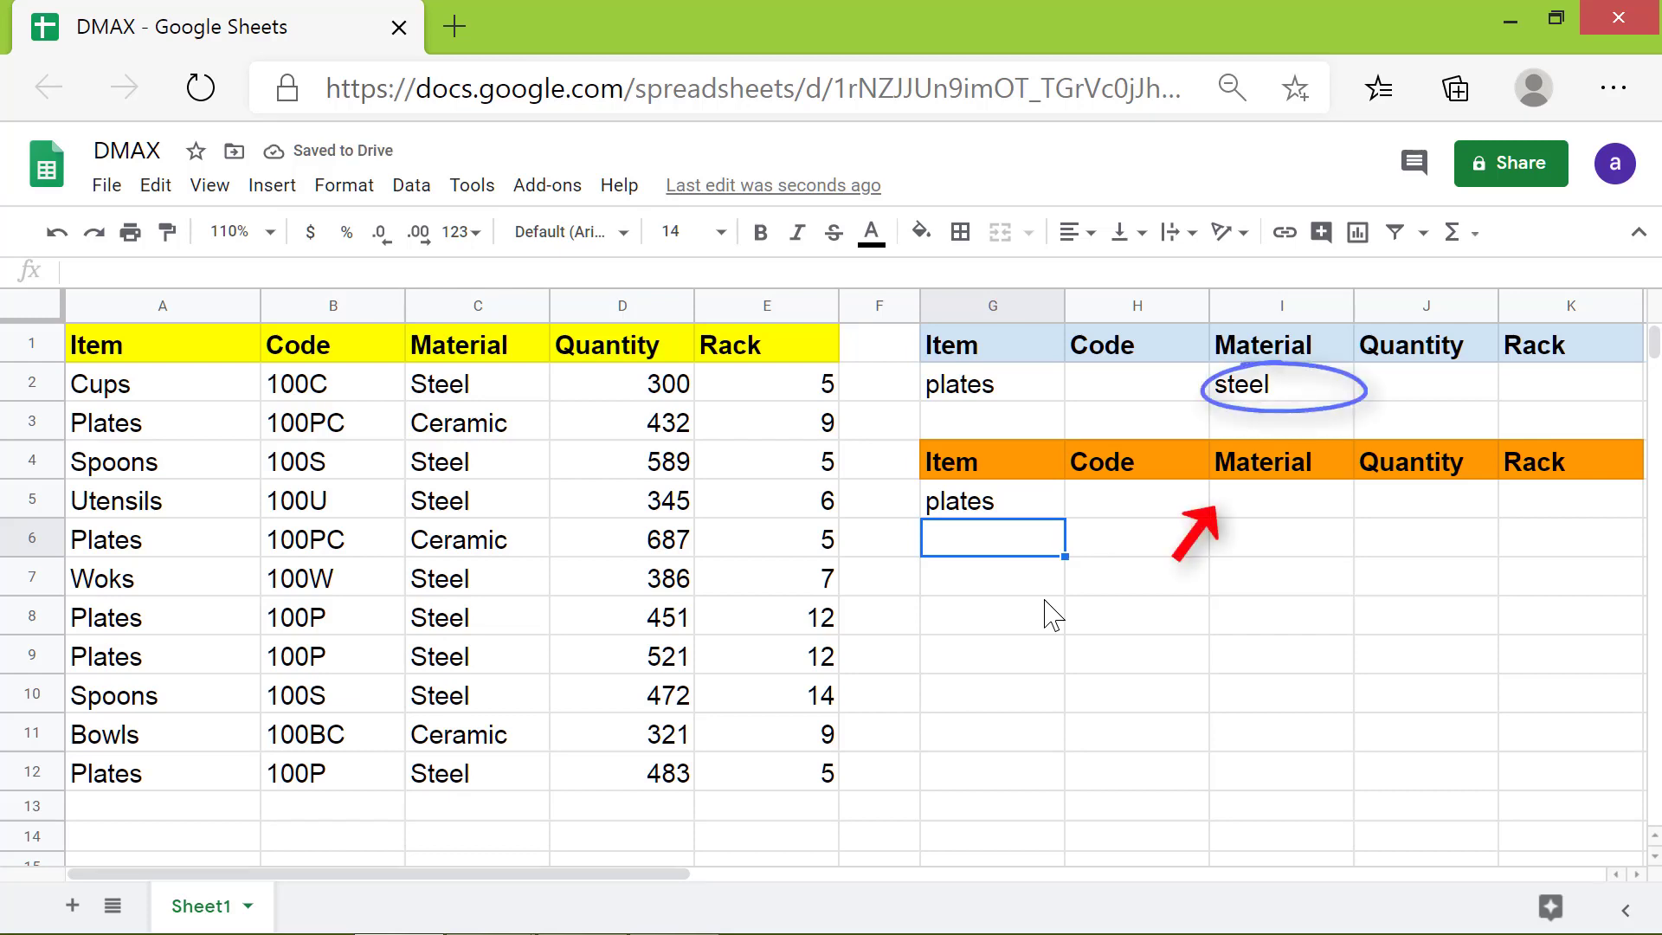
pyautogui.click(1251, 511)
pyautogui.write('=')
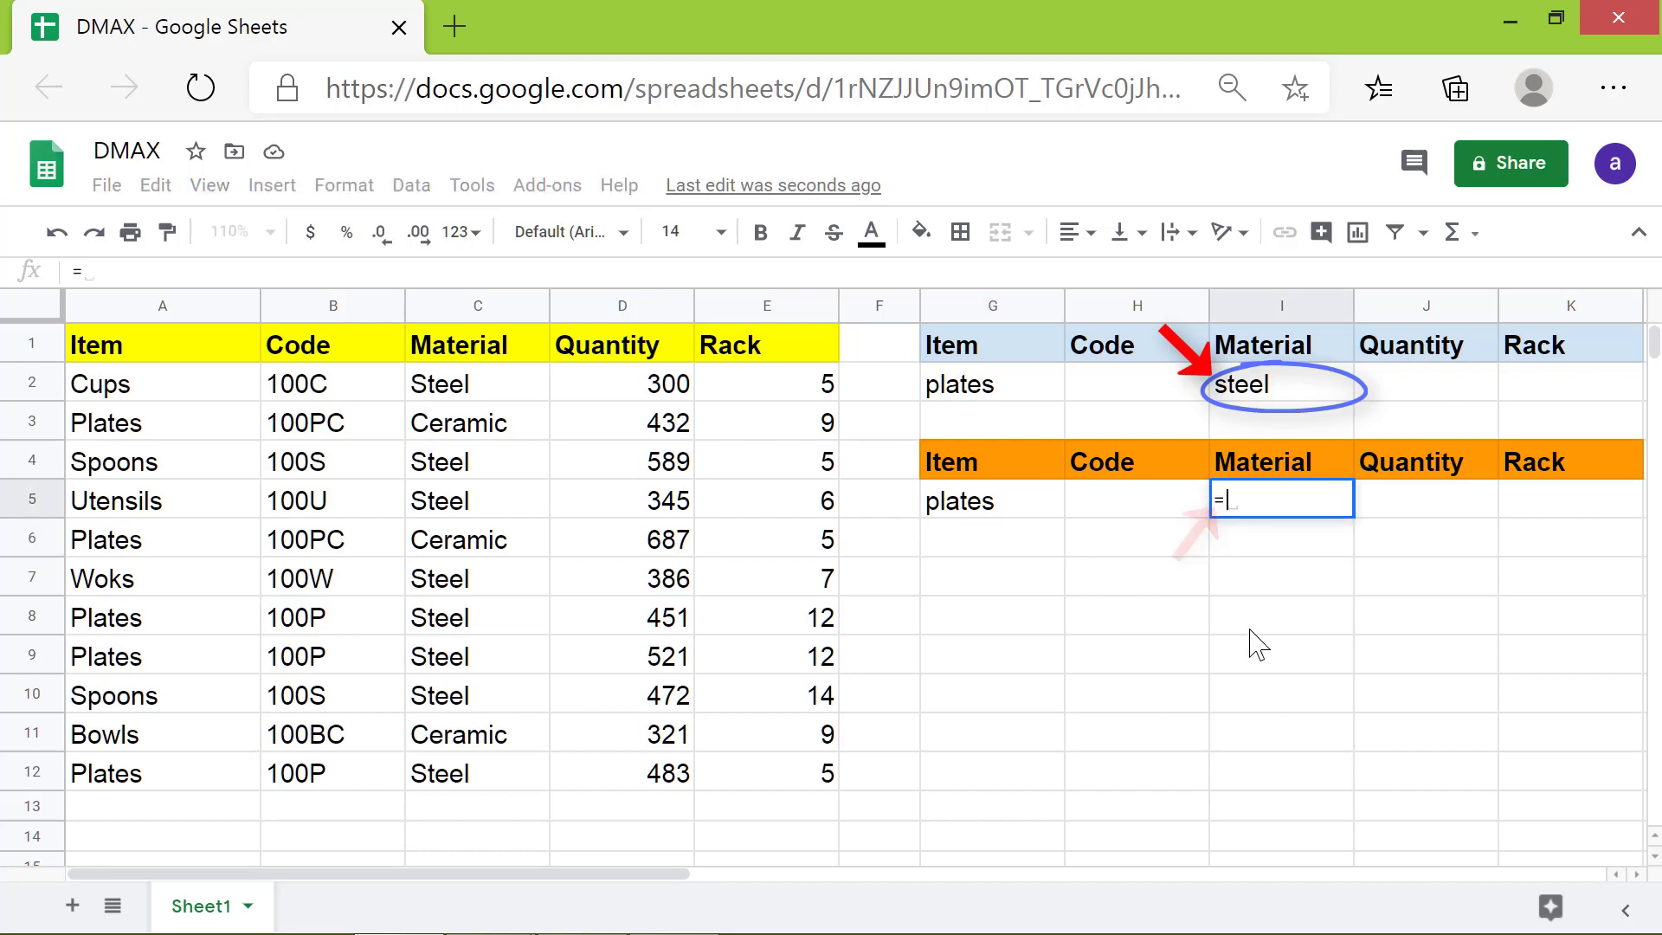
pyautogui.click(1285, 396)
pyautogui.press('Return')
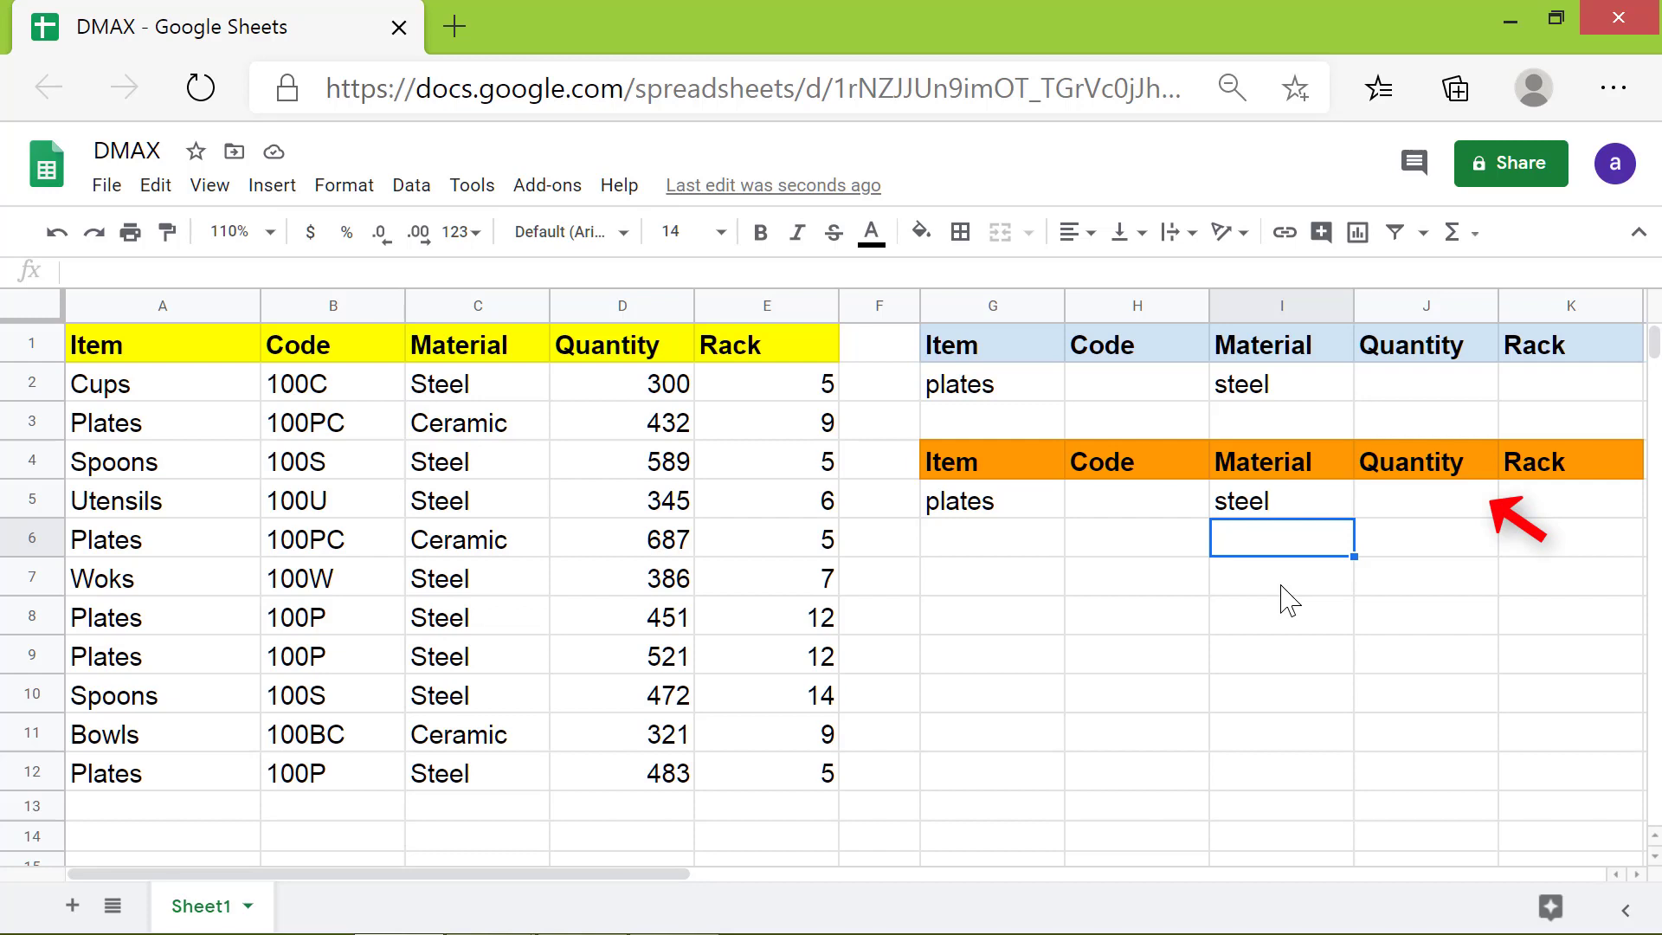
# Enter =DMAX(A1:E12,4,G1:K2) in J5, returning 521 as the largest steel plates quantity
pyautogui.click(1416, 500)
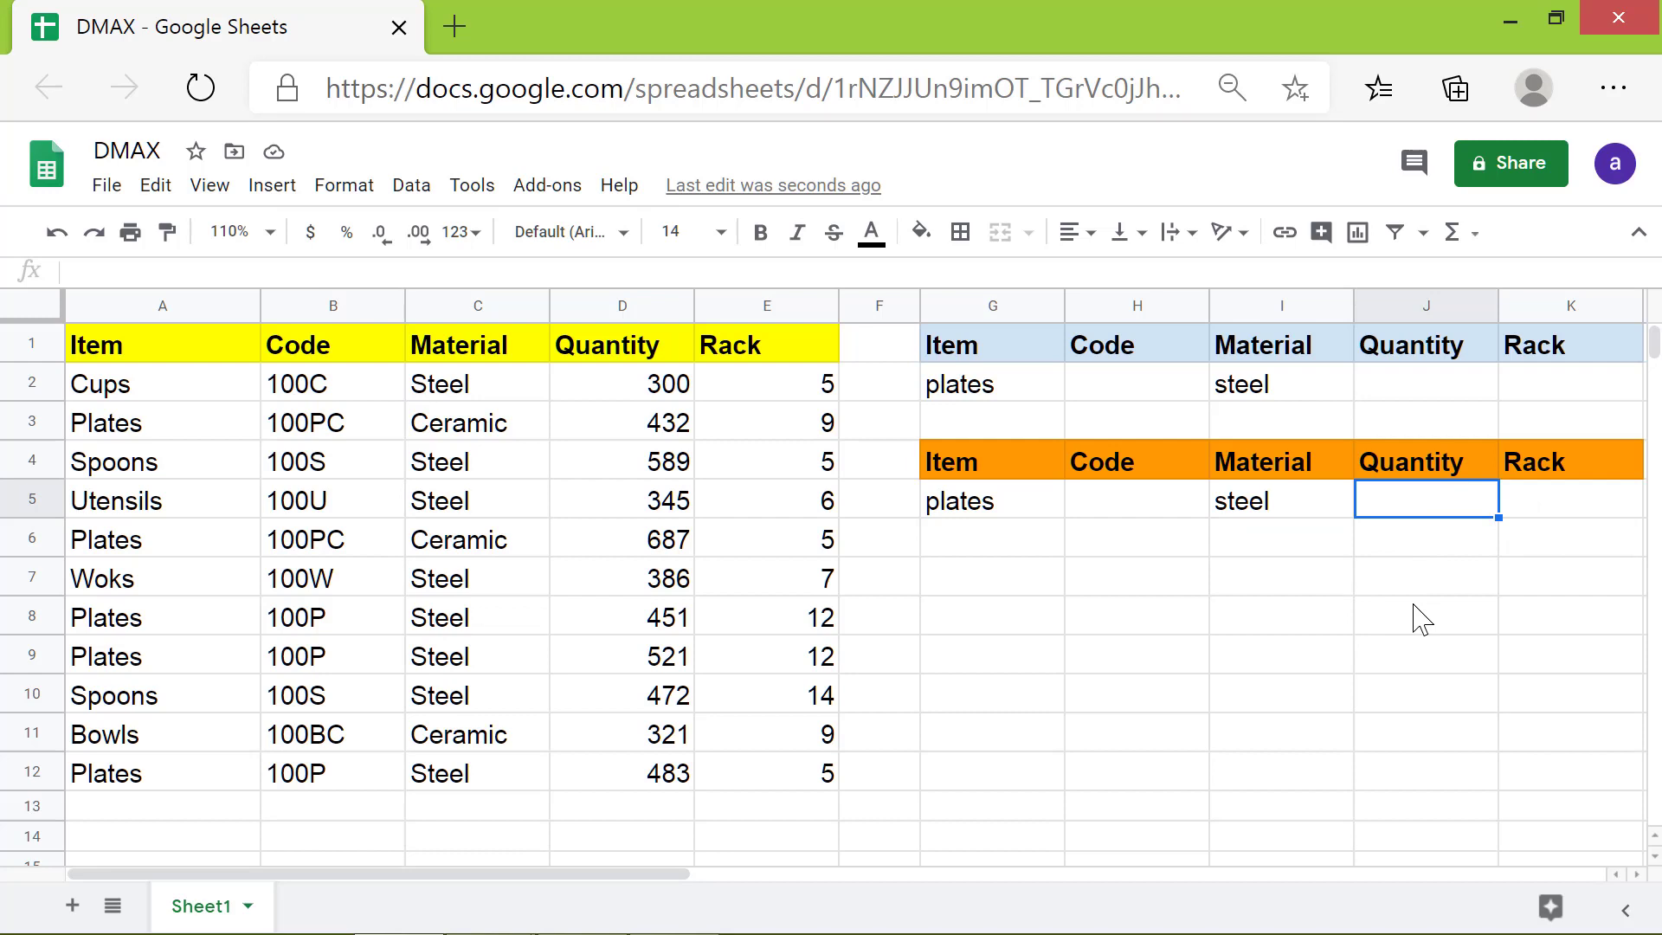
pyautogui.write('=dm')
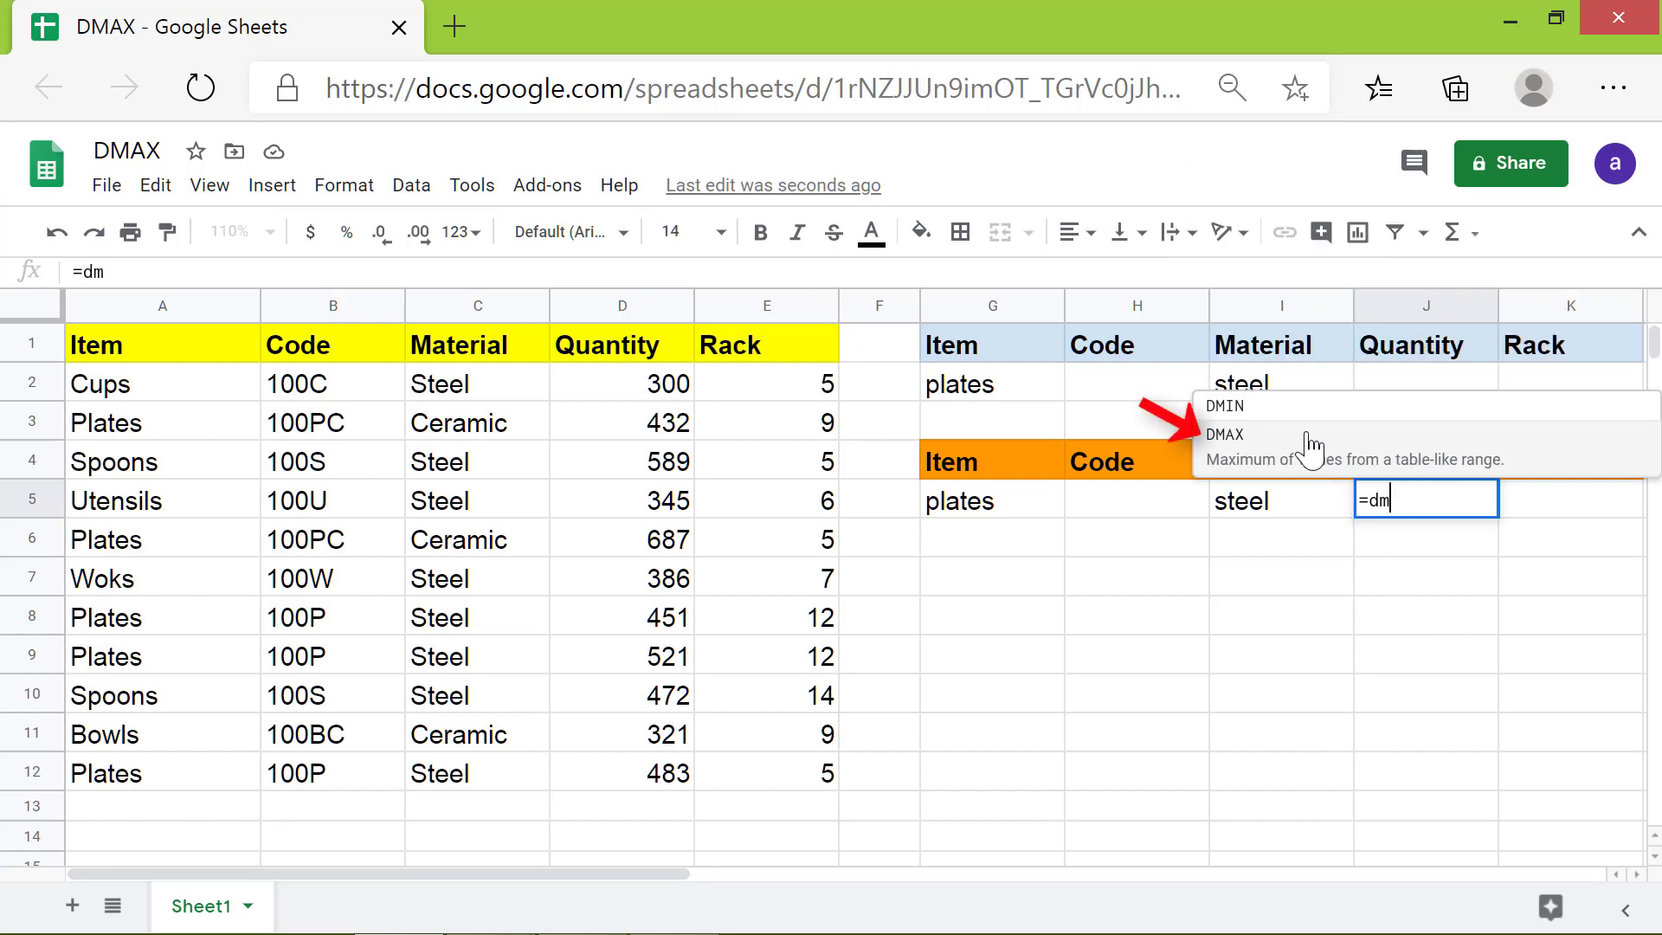
pyautogui.click(1205, 442)
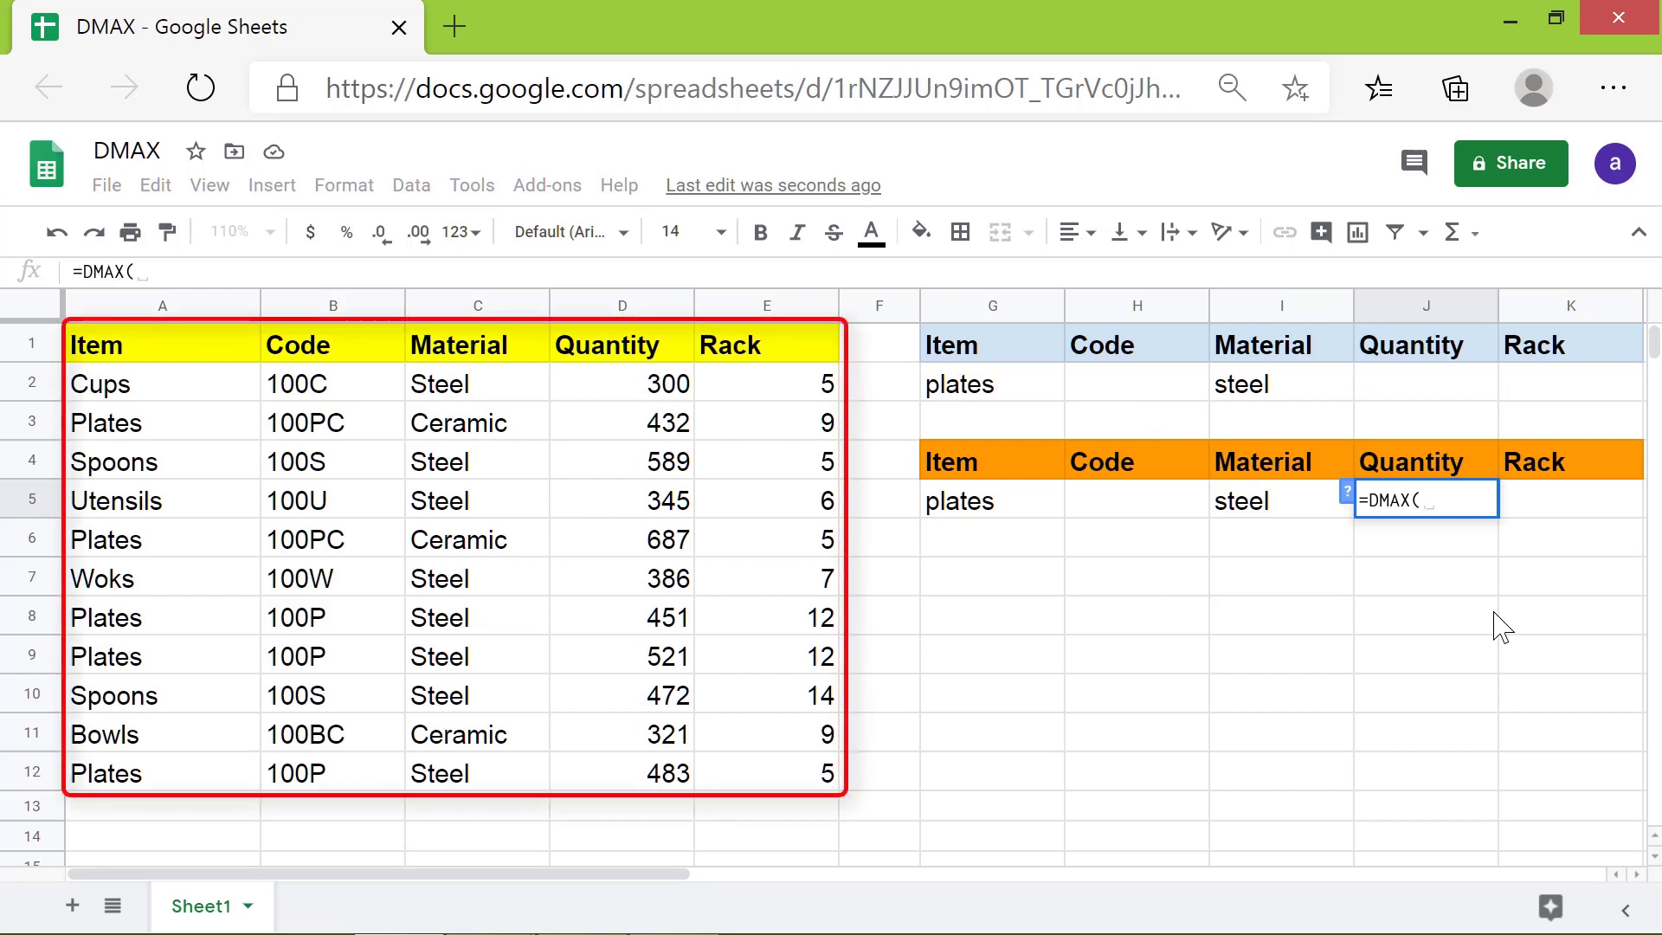
pyautogui.click(195, 346)
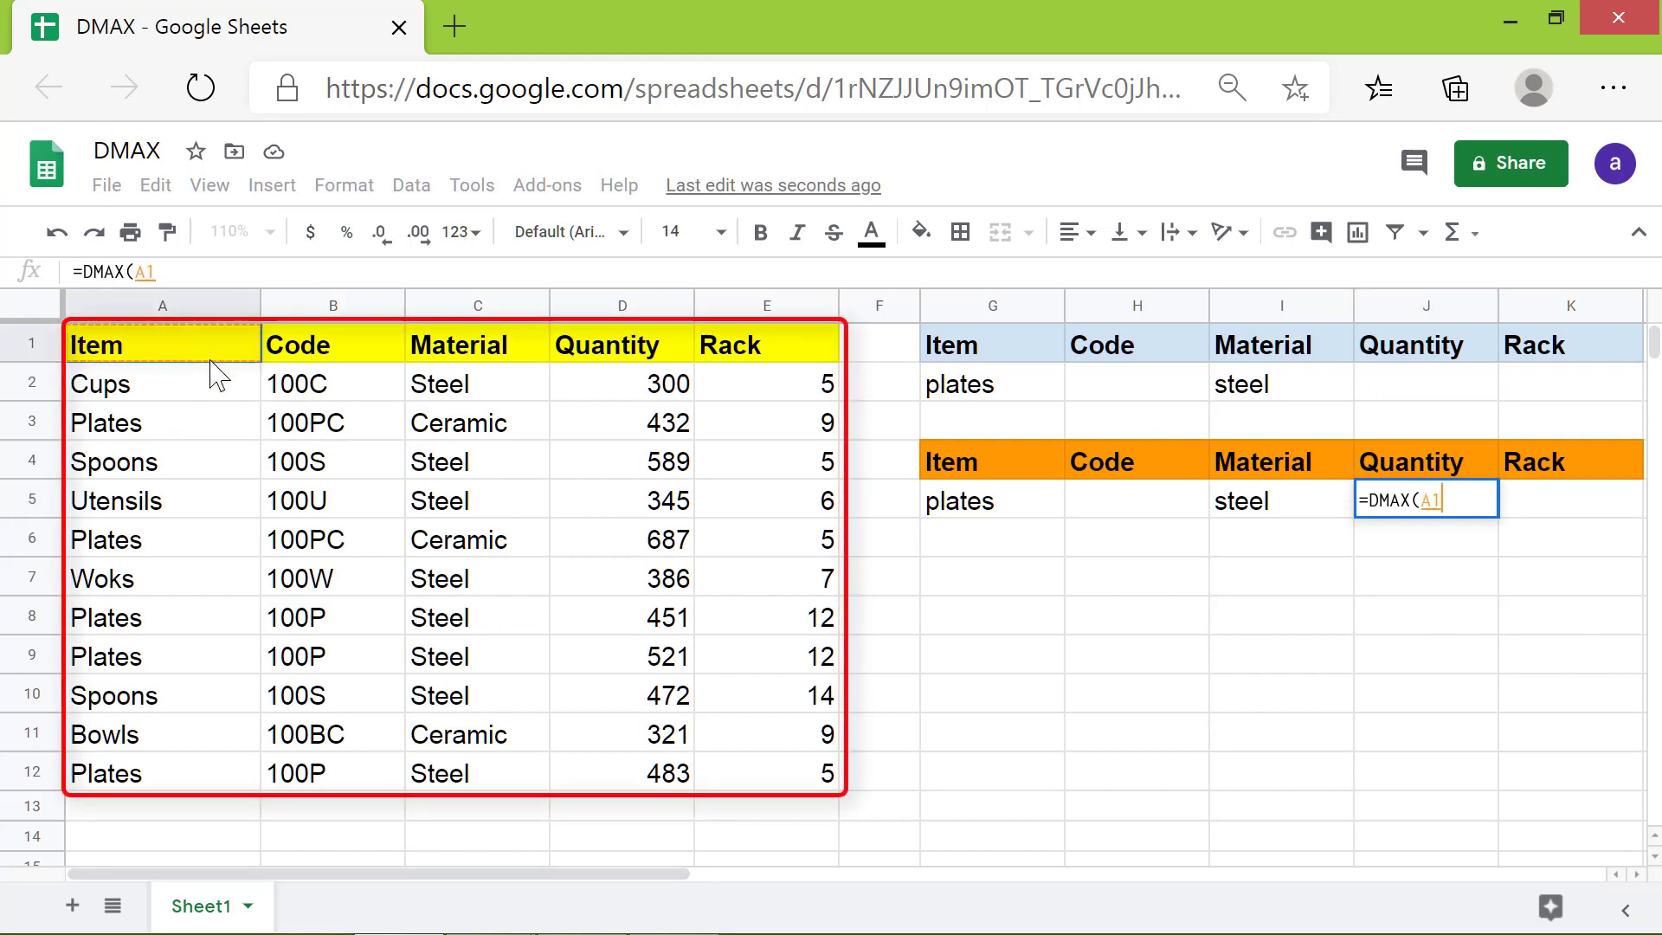
pyautogui.keyDown('shift'); pyautogui.click(827, 779); pyautogui.keyUp('shift')
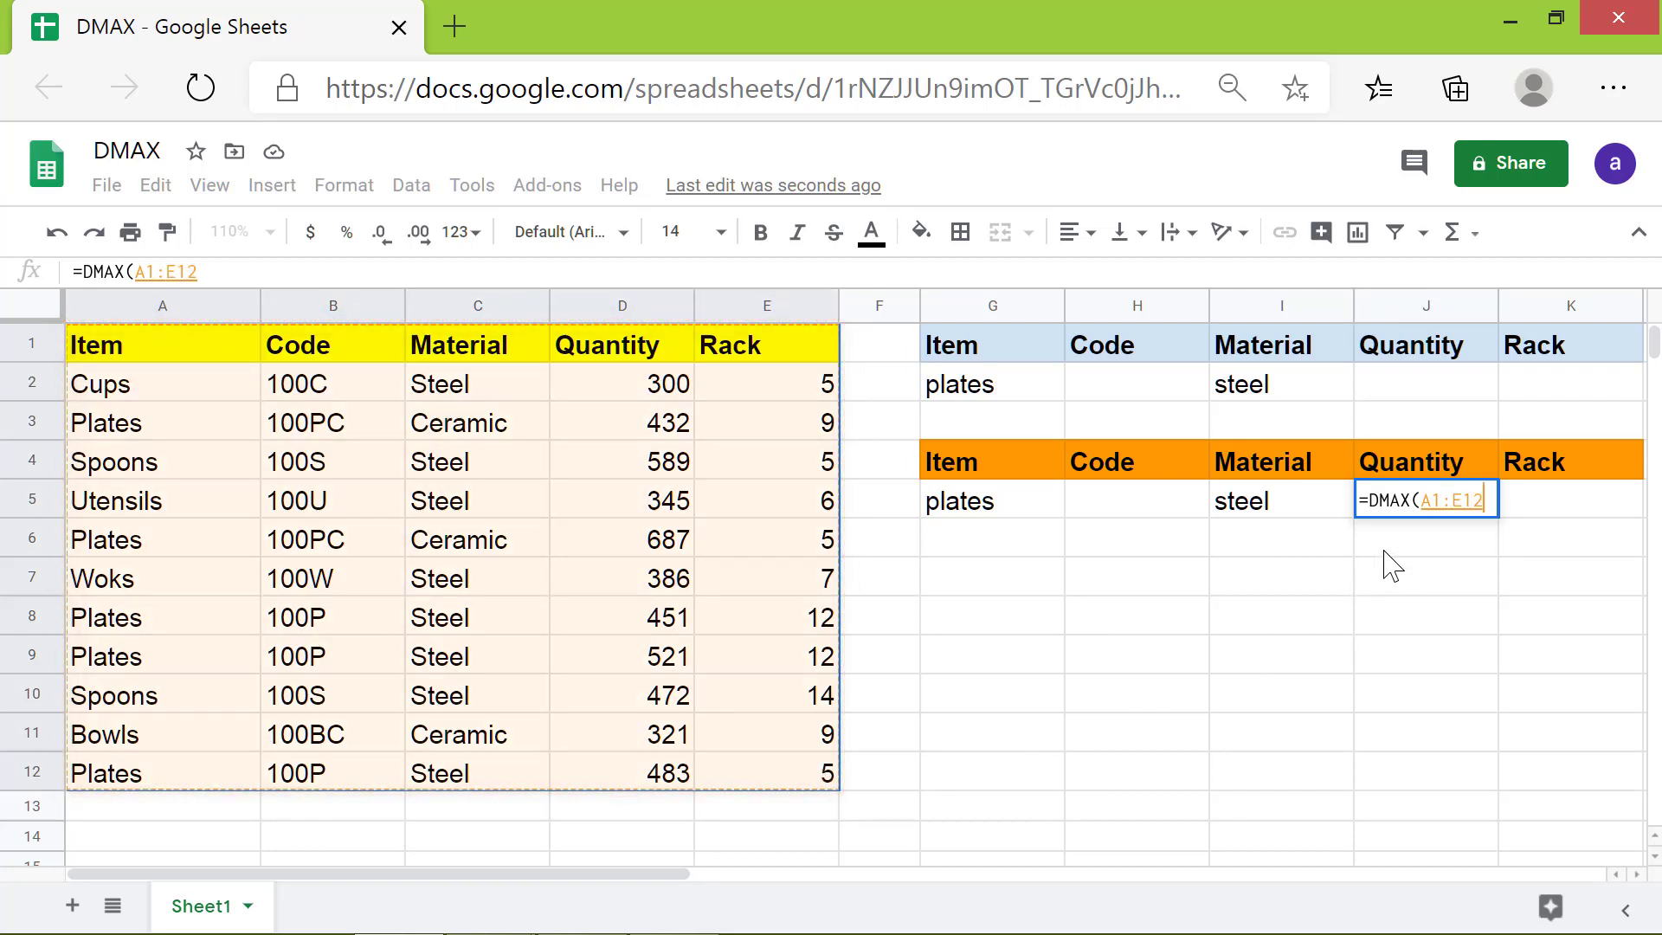
pyautogui.write(',')
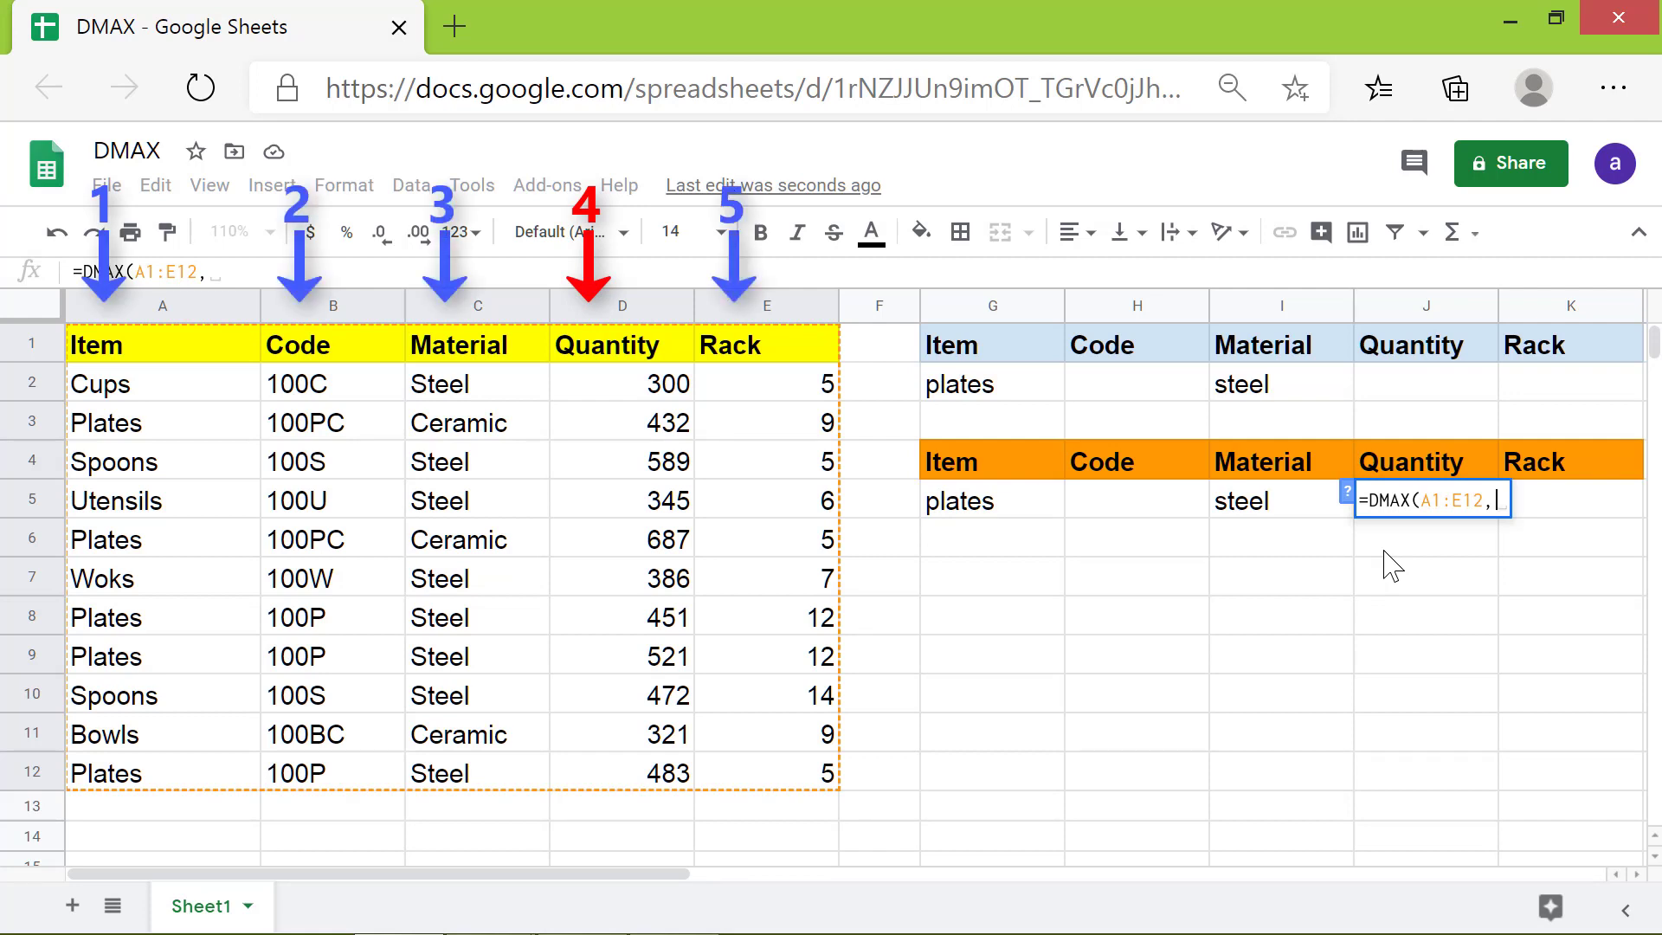
pyautogui.write('4')
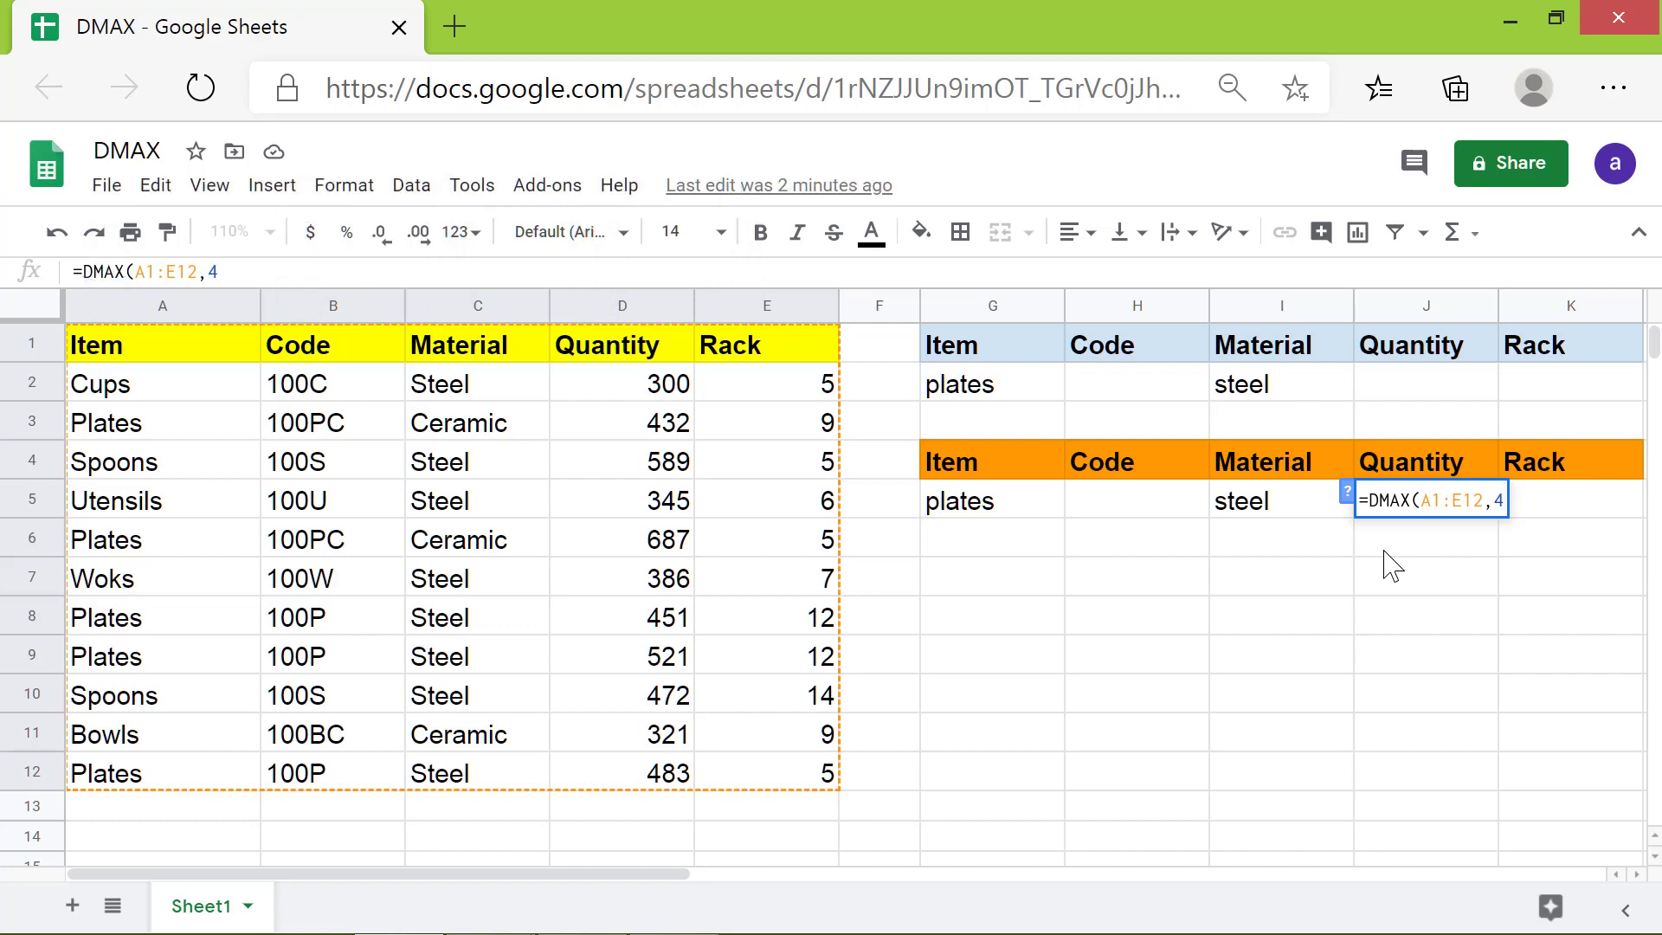
pyautogui.write(',')
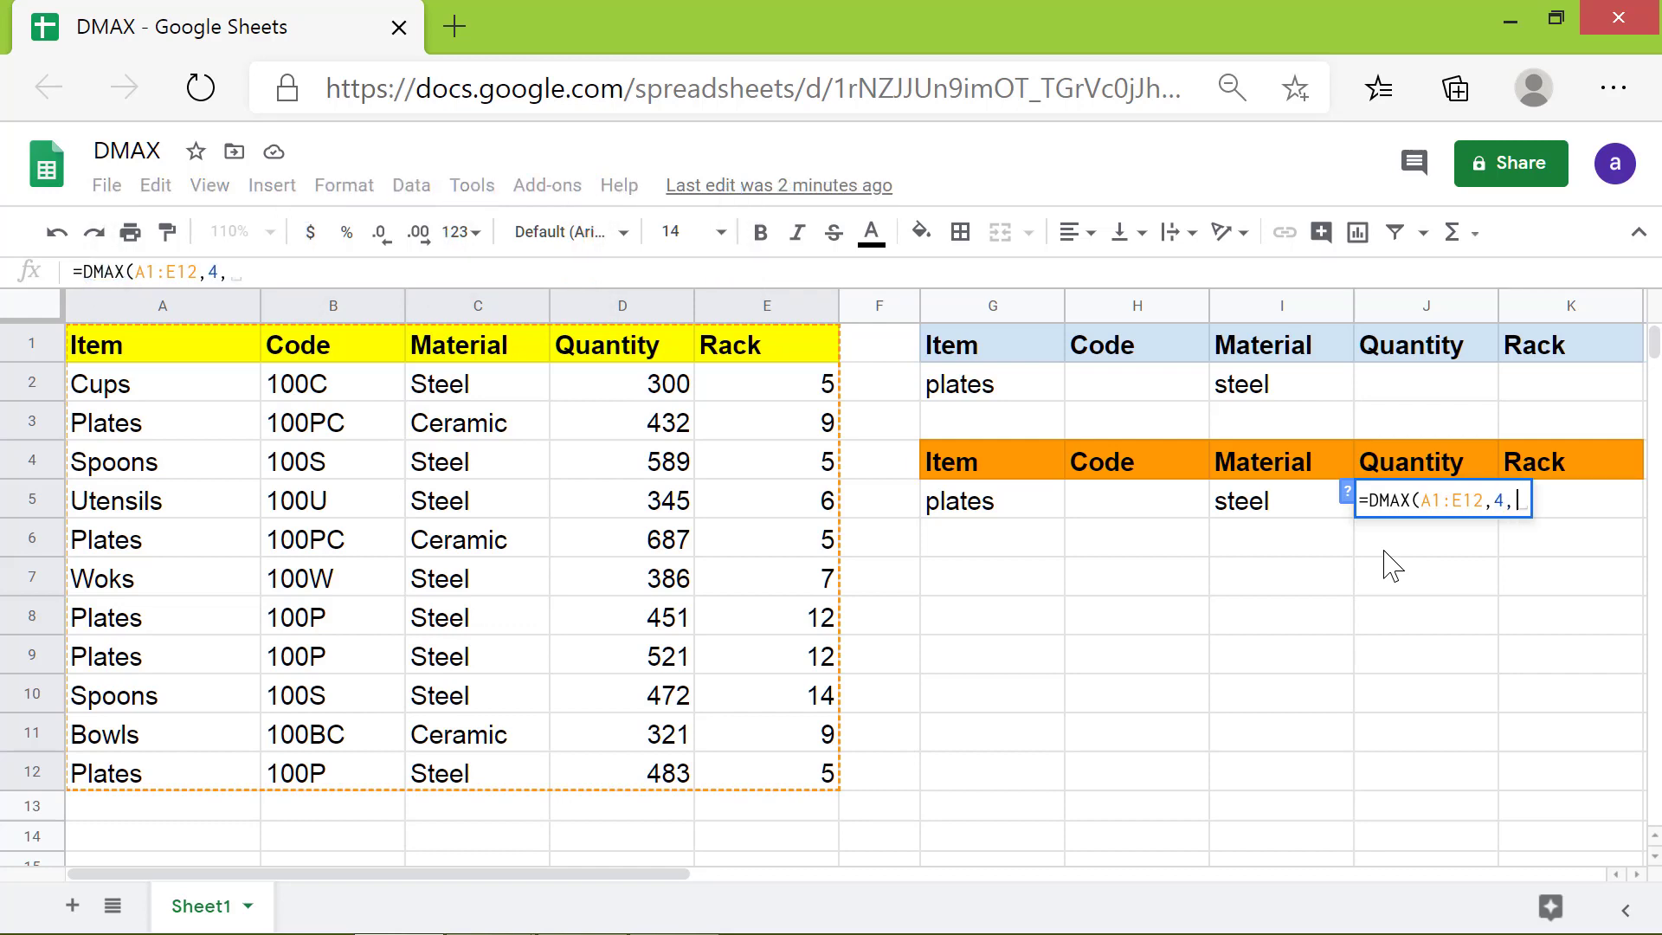
pyautogui.click(1020, 347)
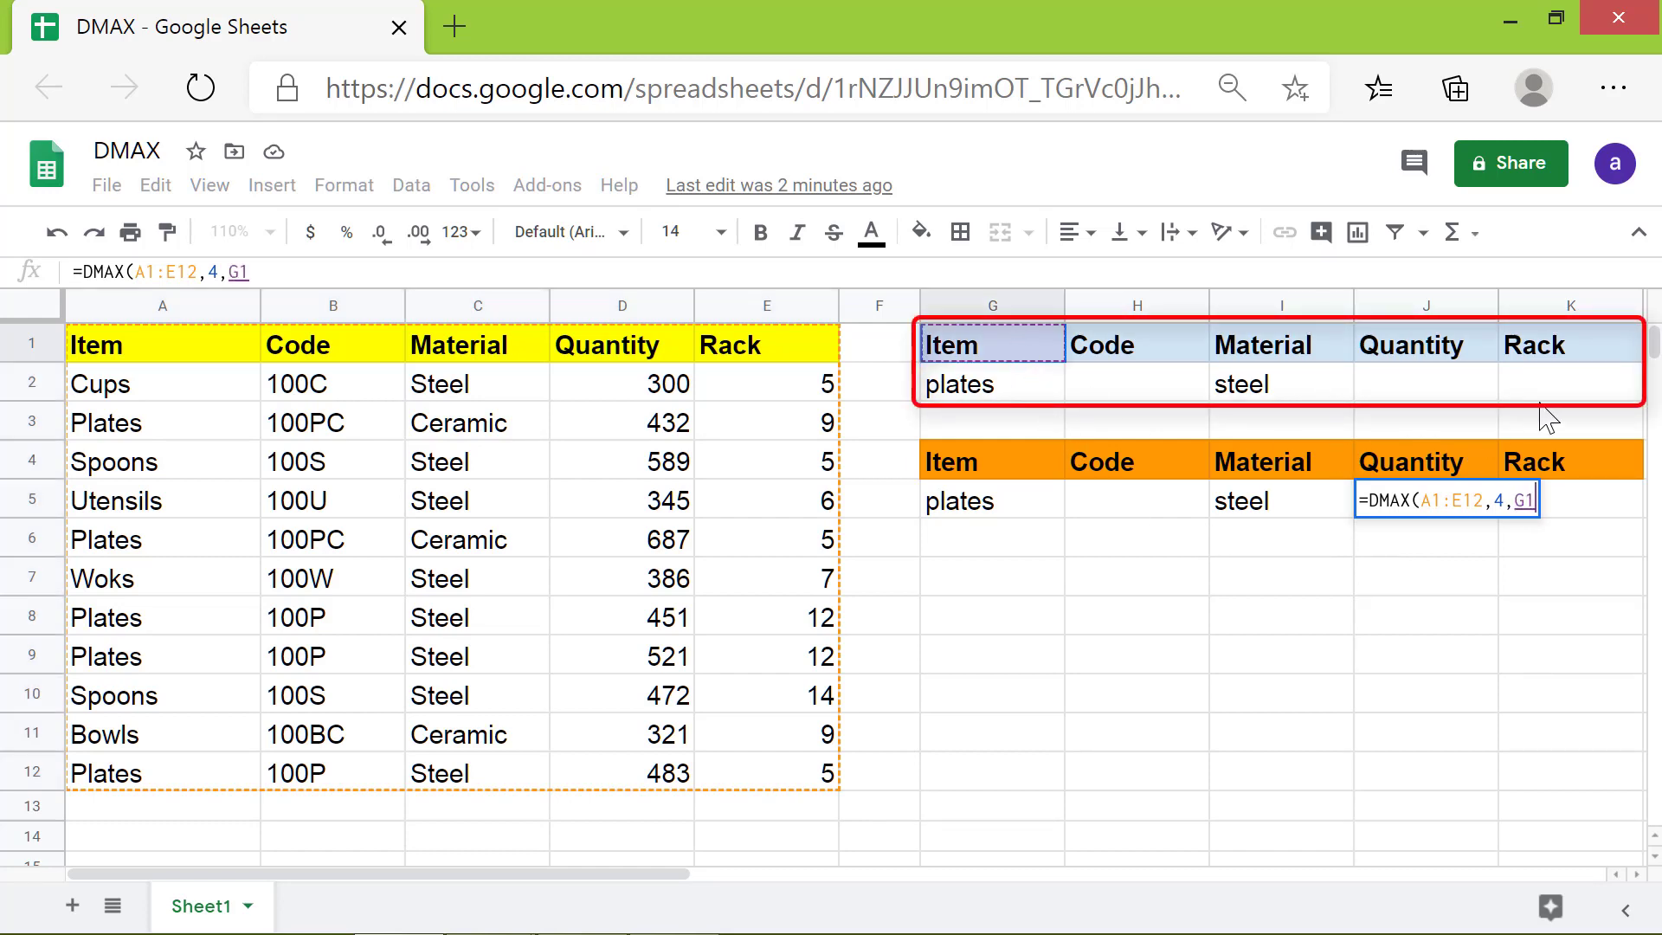
pyautogui.keyDown('shift'); pyautogui.click(1571, 389); pyautogui.keyUp('shift')
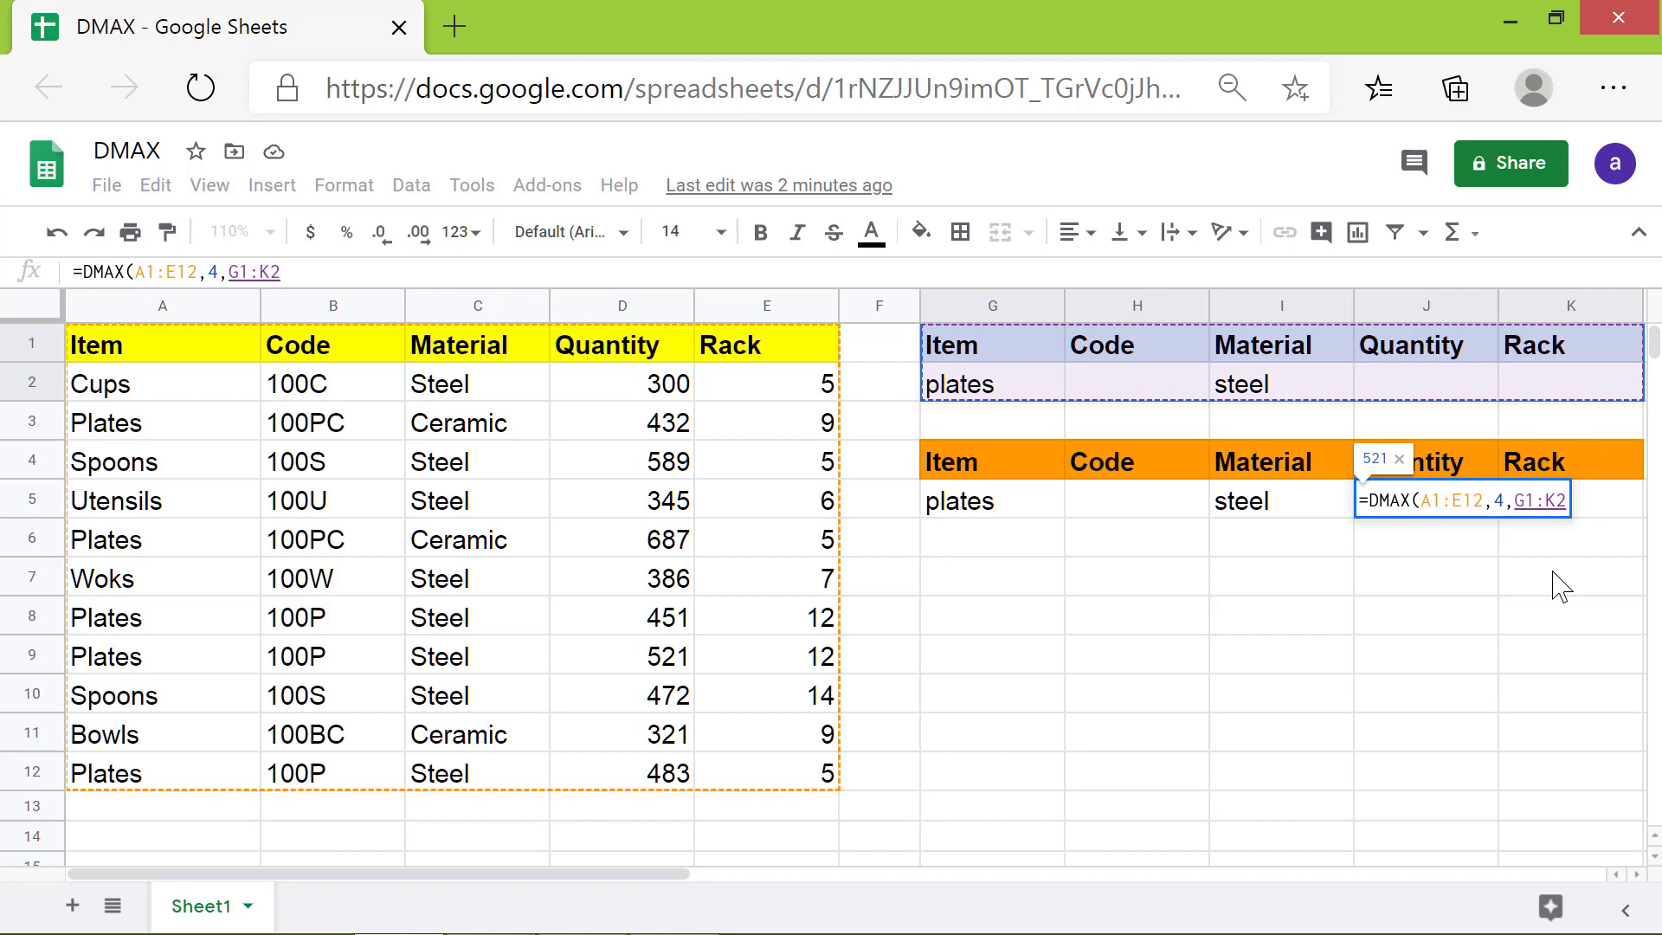
pyautogui.press('Return')
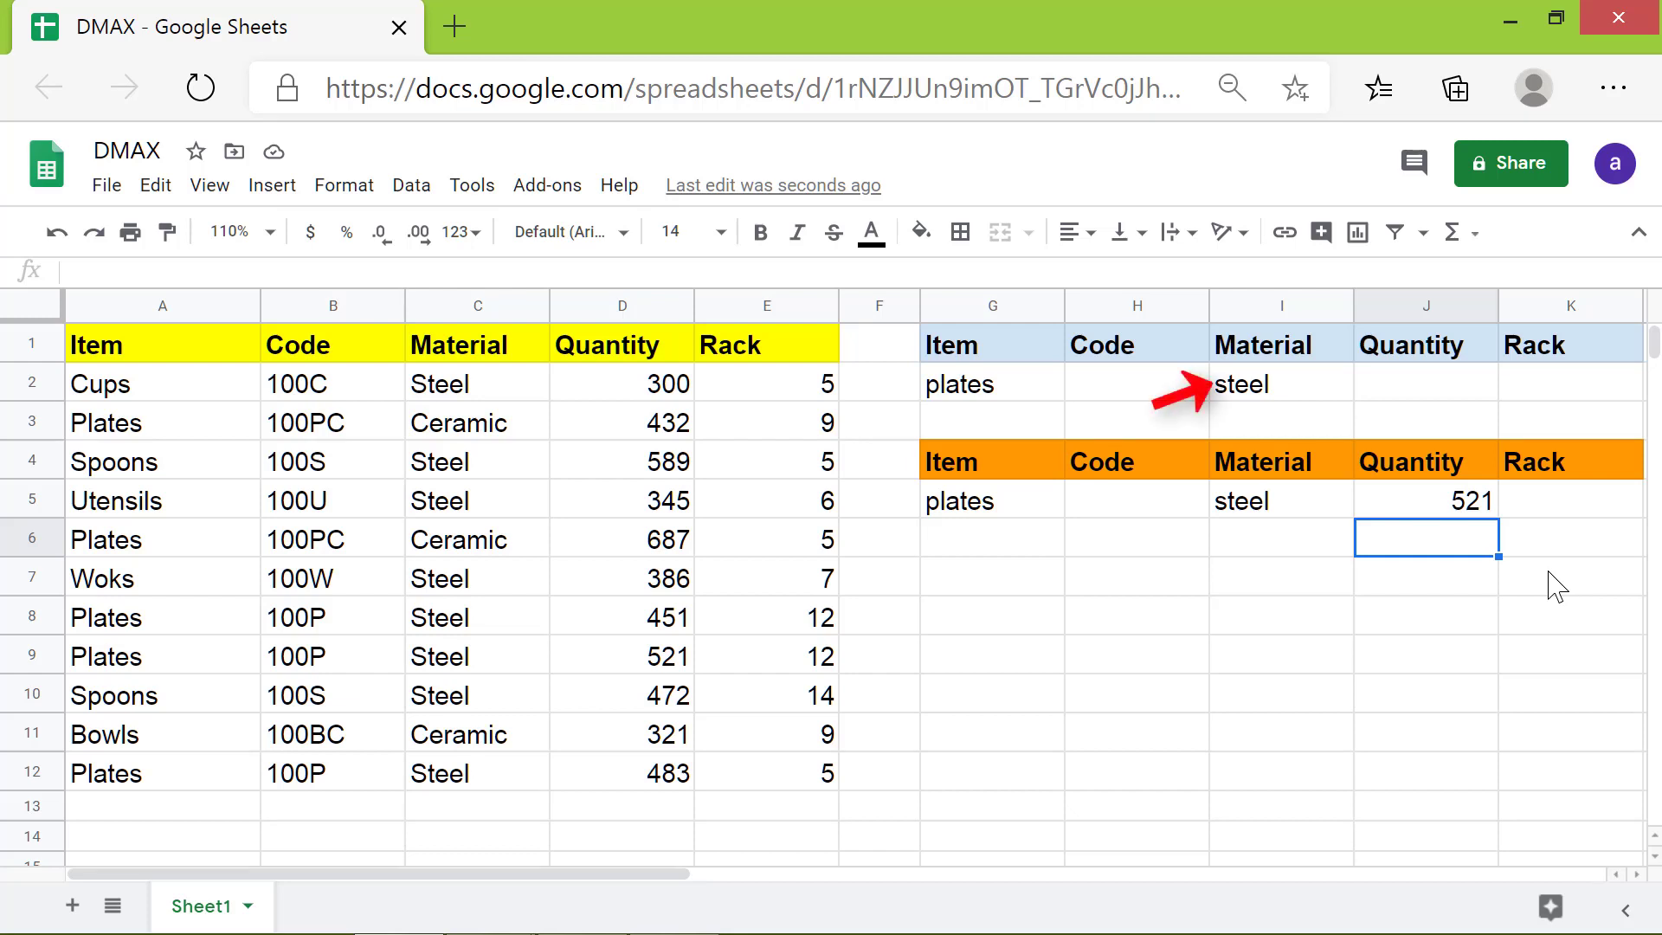
# Change the I2 Material criterion to ceramic so J5's DMAX result updates to 687
pyautogui.click(1270, 394)
pyautogui.write('ceramic')
pyautogui.press('Return')
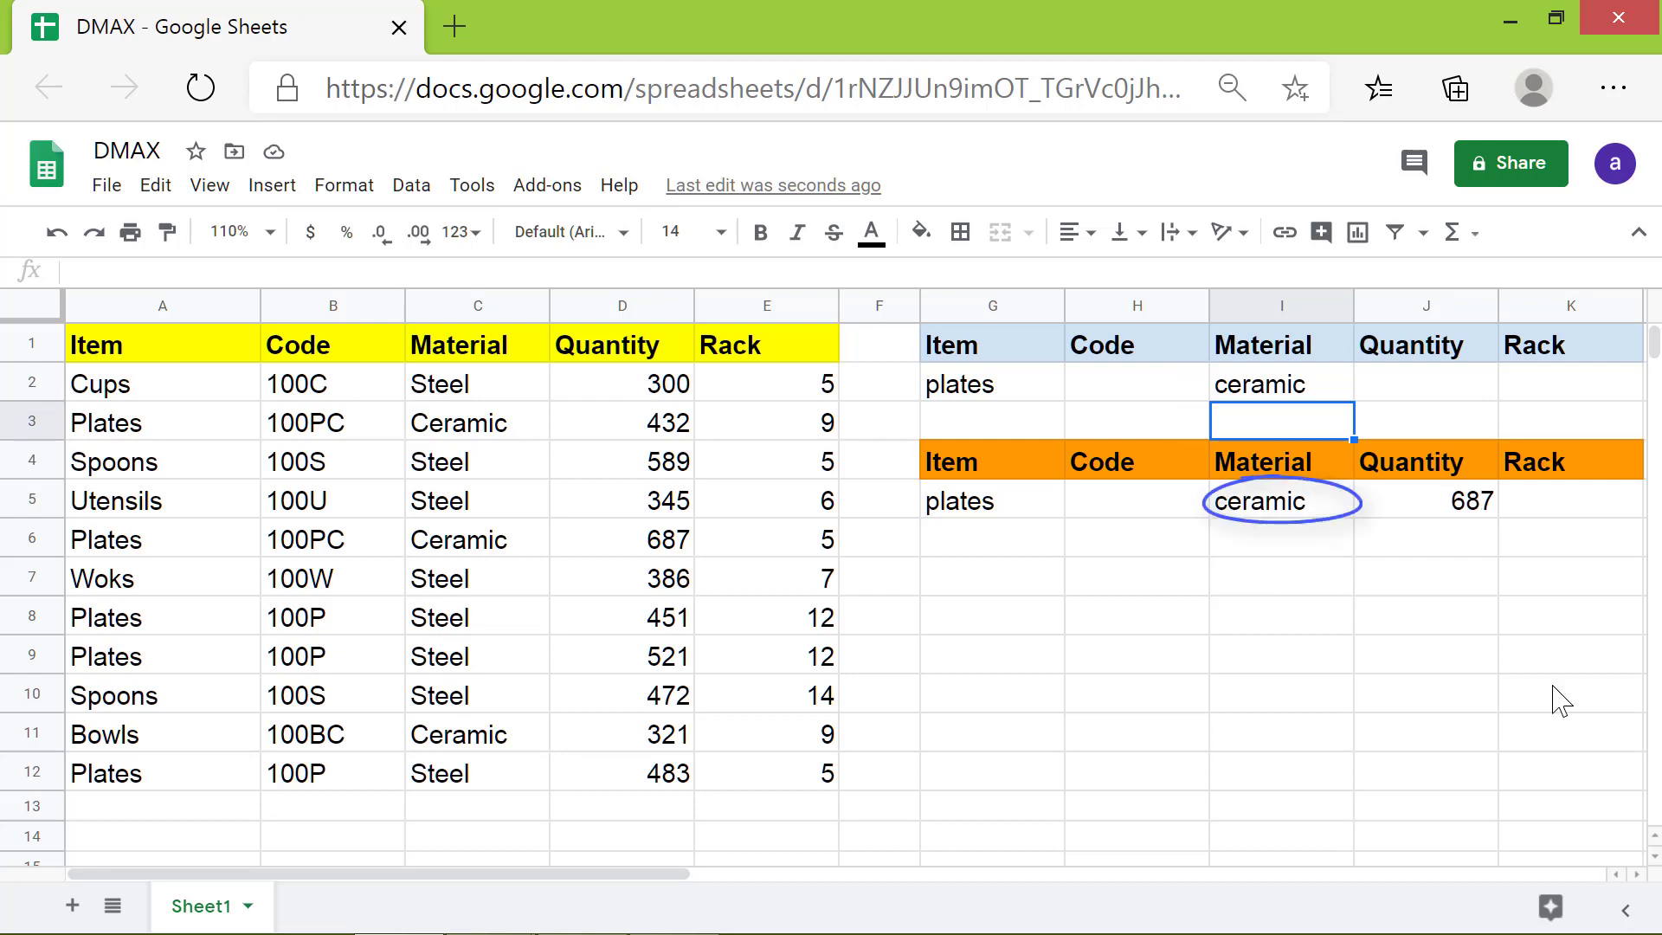
pyautogui.click(1561, 699)
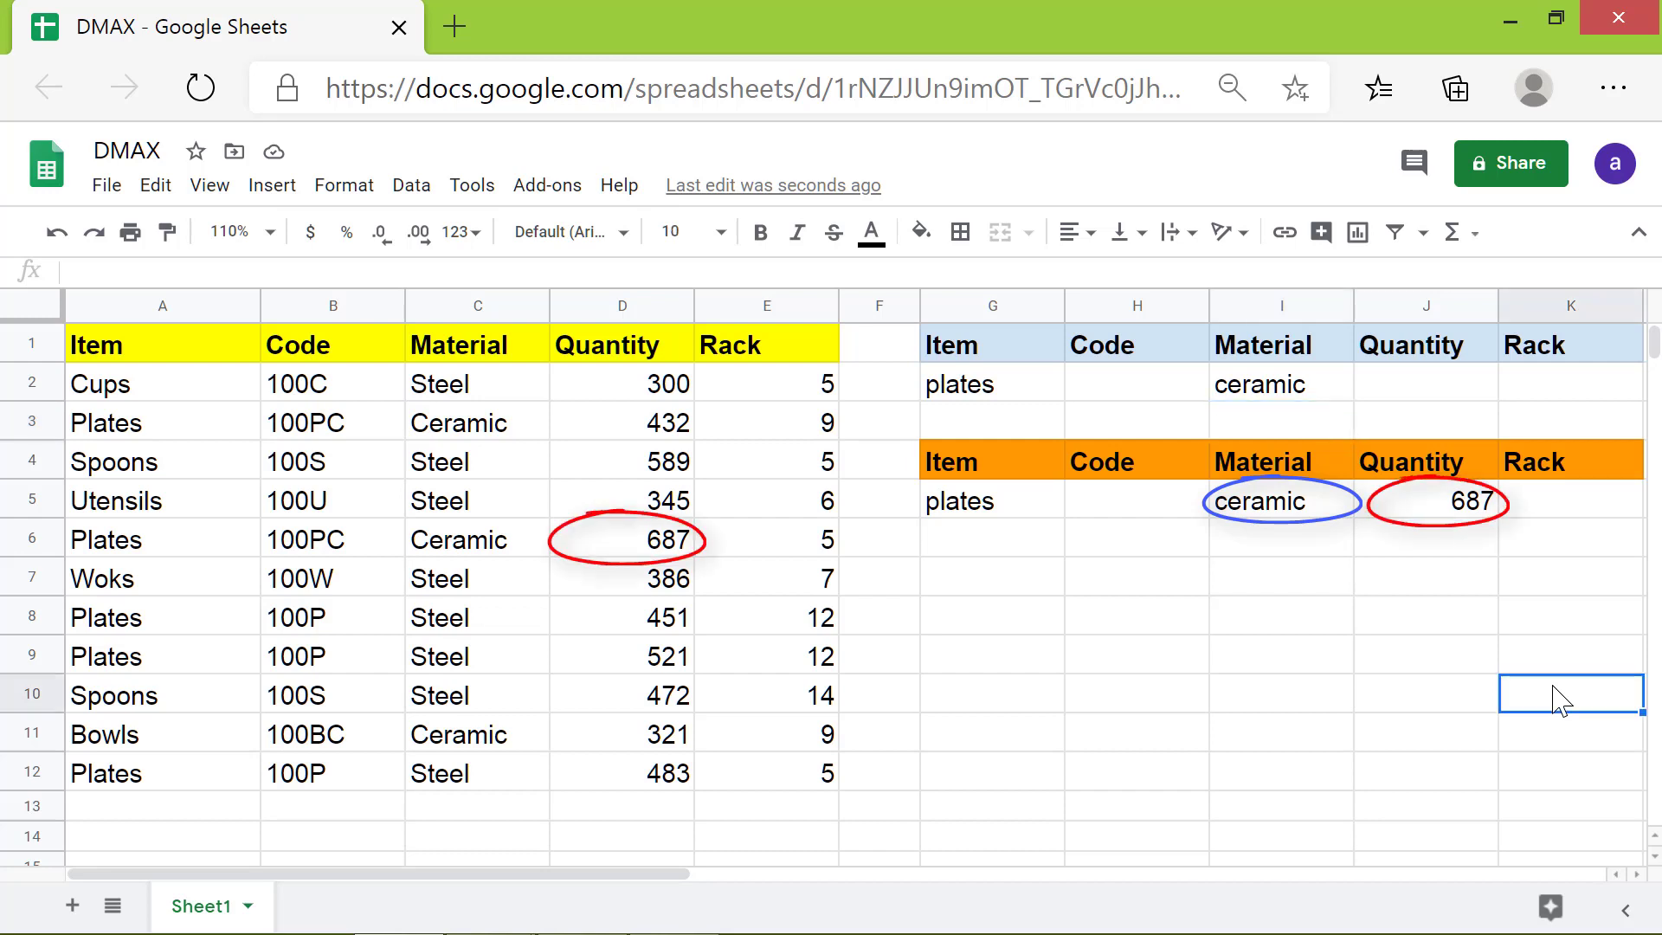